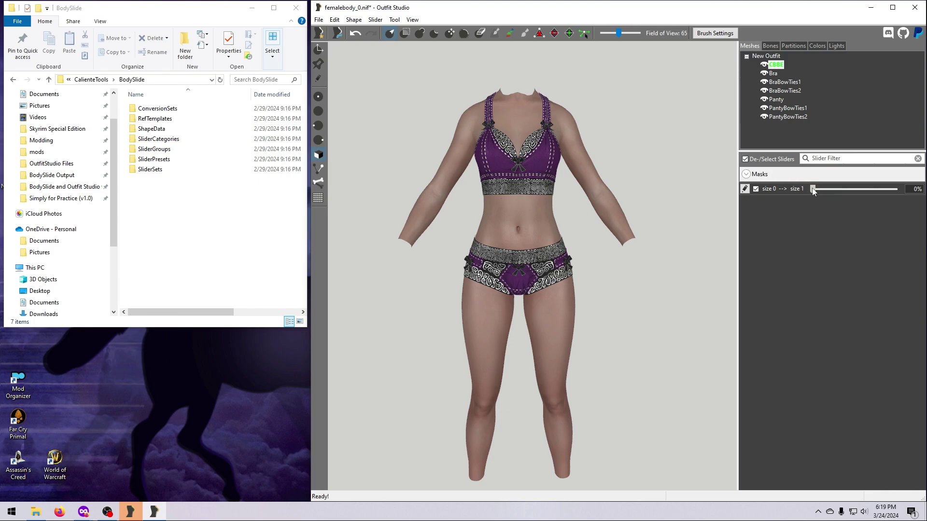
# - Preview the body morphing from size 0 toward size 1, then set the Skyrim character's Weight to 0
pyautogui.moveTo(813, 189)
pyautogui.mouseDown()
pyautogui.moveTo(895, 189)
pyautogui.moveTo(812, 189)
pyautogui.mouseUp()
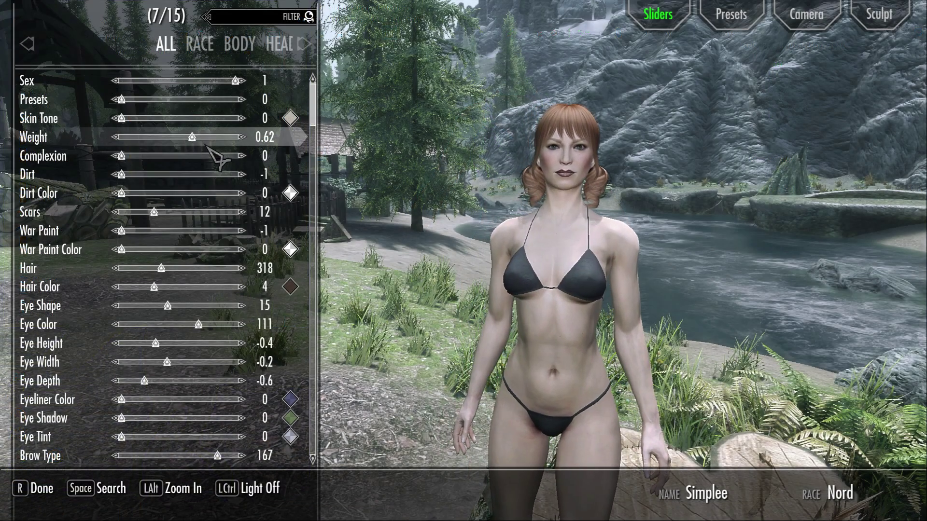
pyautogui.moveTo(208, 146); pyautogui.dragTo(121, 145)
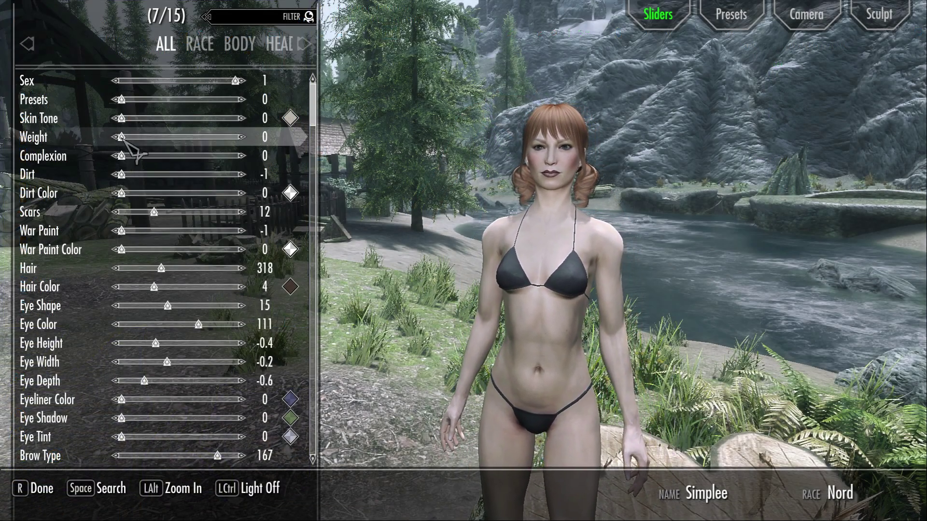
# - Push the RaceMenu Weight slider from 0 up to 1 for a fuller body
pyautogui.moveTo(128, 142); pyautogui.dragTo(184, 141)
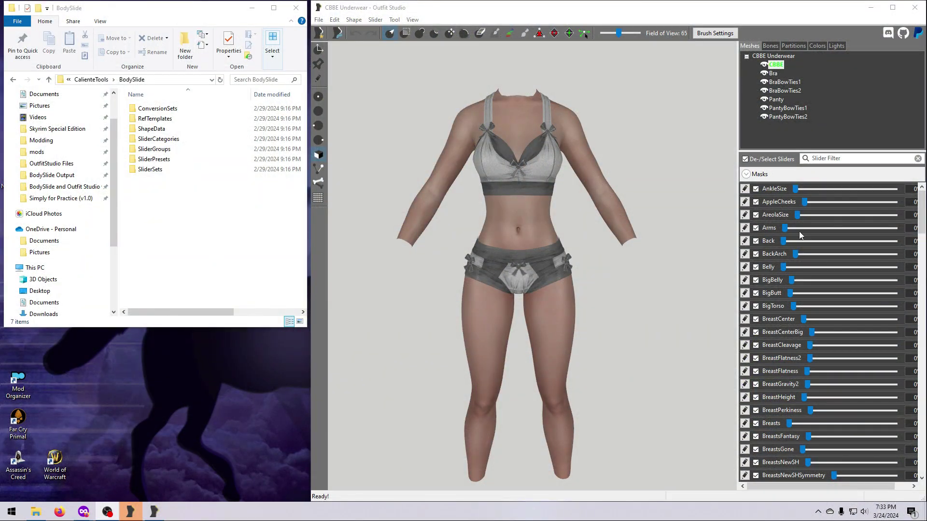
# - Reset Arms to zero, preview BigTorso at full strength and reset it, and nudge MusclePecs up
pyautogui.scroll(-3, 798, 231)
pyautogui.moveTo(894, 194); pyautogui.dragTo(773, 198)
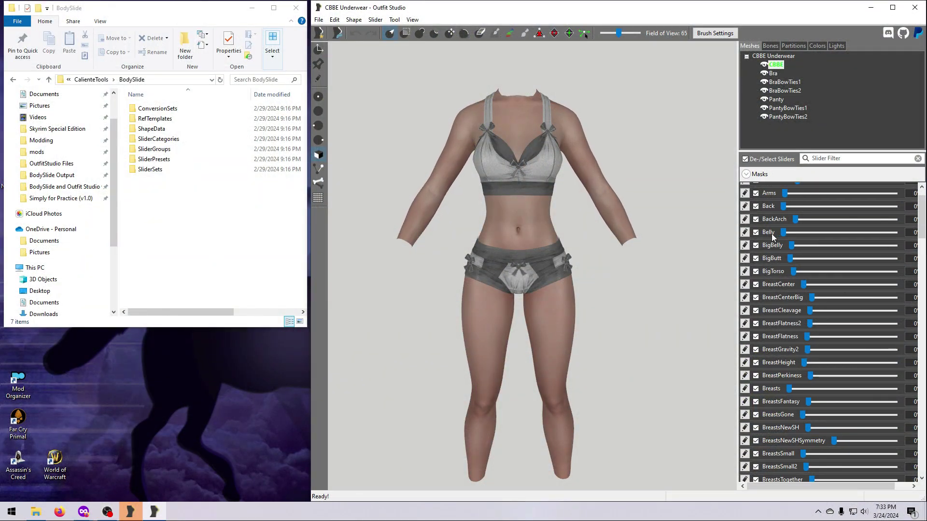
pyautogui.moveTo(793, 272); pyautogui.dragTo(771, 279)
pyautogui.scroll(-7, 757, 439)
pyautogui.scroll(-4, 758, 442)
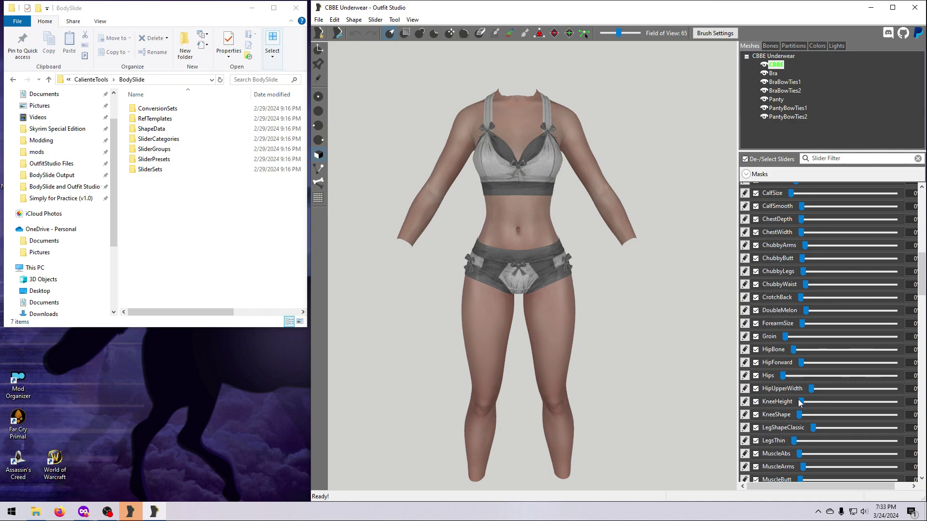
pyautogui.scroll(-5, 759, 426)
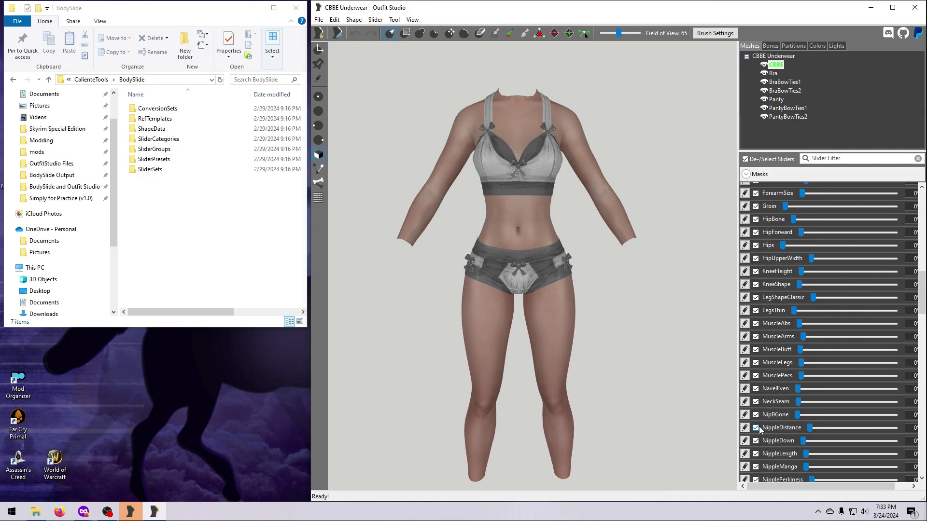
pyautogui.click(800, 376)
# - Preview PushUp at maximum and PregnancyBelly at 66, returning both to zero
pyautogui.scroll(-7, 791, 386)
pyautogui.moveTo(790, 389)
pyautogui.mouseDown()
pyautogui.moveTo(895, 389)
pyautogui.moveTo(790, 389)
pyautogui.mouseUp()
pyautogui.moveTo(607, 374); pyautogui.dragTo(680, 385, button='right')
pyautogui.moveTo(810, 376)
pyautogui.mouseDown()
pyautogui.moveTo(886, 384)
pyautogui.moveTo(801, 381)
pyautogui.mouseUp()
pyautogui.moveTo(673, 380); pyautogui.dragTo(607, 380, button='right')
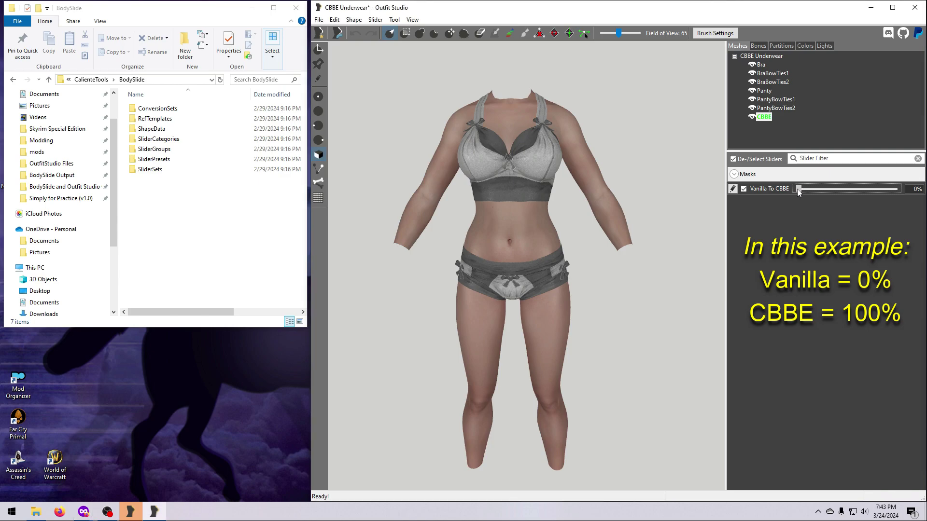
# - Drag the Vanilla To CBBE slider partway, then all the way to 100%
pyautogui.moveTo(797, 189); pyautogui.dragTo(791, 209)
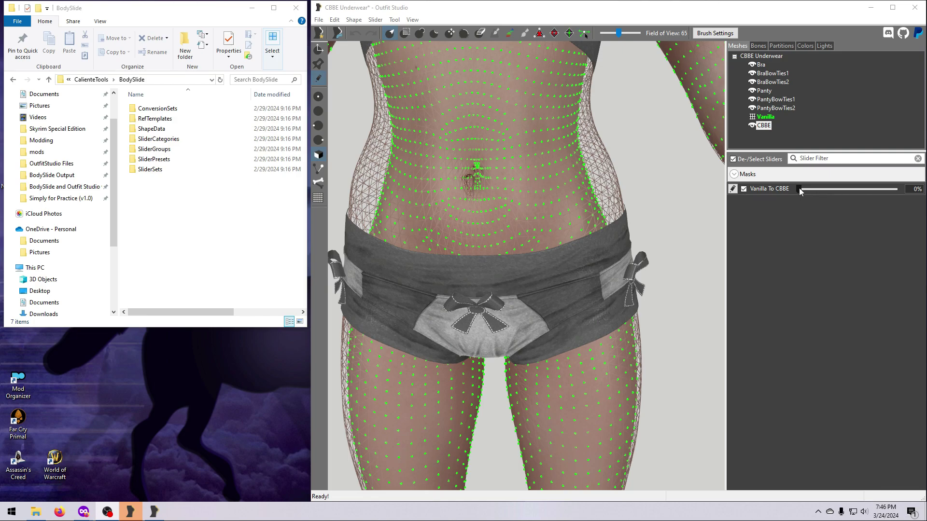
pyautogui.moveTo(800, 191)
pyautogui.mouseDown()
pyautogui.moveTo(924, 208)
pyautogui.moveTo(789, 202)
pyautogui.mouseUp()
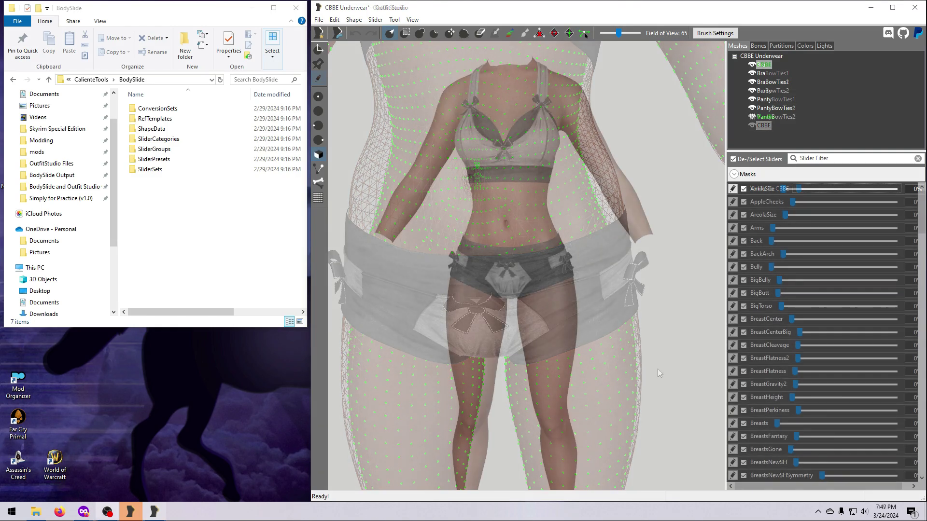
# - Enlarge BigTorso and set Butt, CalfSize, ChubbyWaist and ChubbyArms to 100
pyautogui.moveTo(782, 306); pyautogui.dragTo(853, 319)
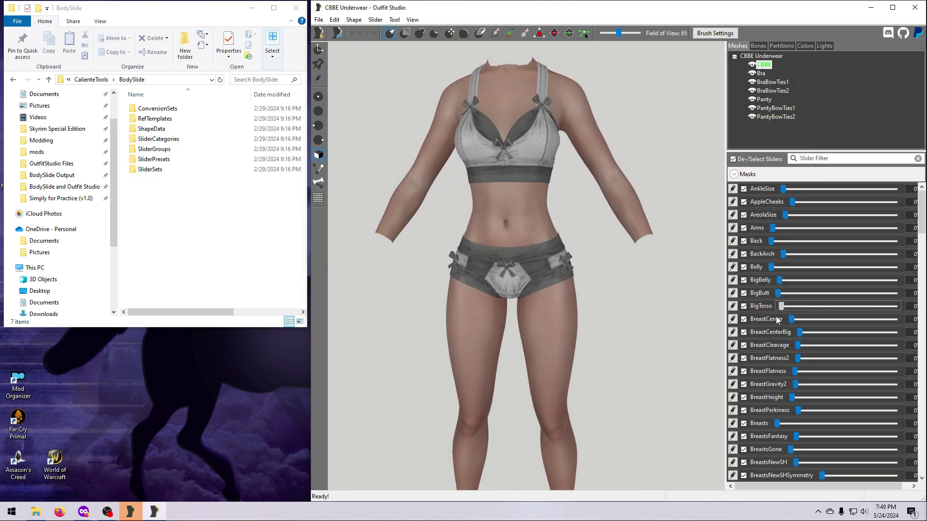
pyautogui.scroll(-5, 744, 375)
pyautogui.moveTo(769, 293); pyautogui.dragTo(894, 293)
pyautogui.moveTo(779, 358); pyautogui.dragTo(894, 360)
pyautogui.scroll(-3, 845, 357)
pyautogui.click(792, 345)
pyautogui.moveTo(793, 345); pyautogui.dragTo(895, 346)
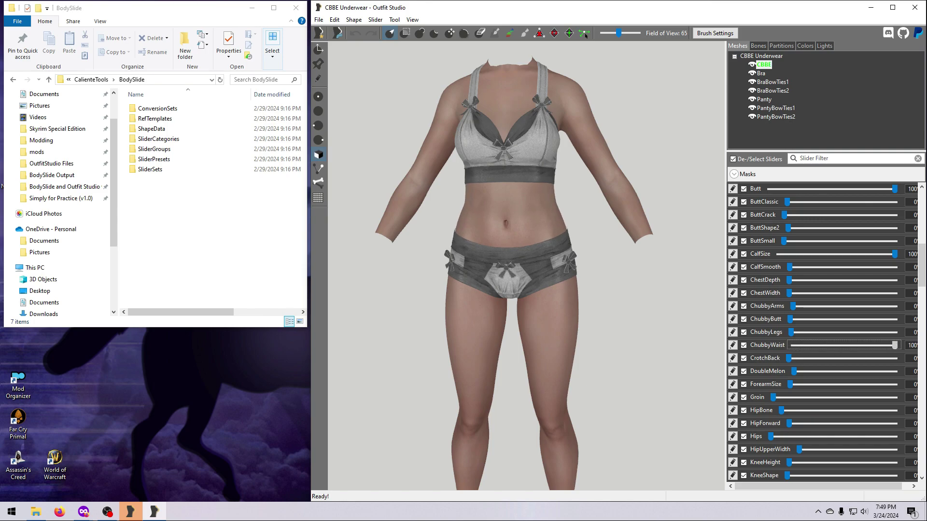
pyautogui.moveTo(792, 307); pyautogui.dragTo(894, 306)
# - Set Thighs to 100, lower 7B Upper toward zero and shrink the third set of bow ties
pyautogui.scroll(-10, 743, 410)
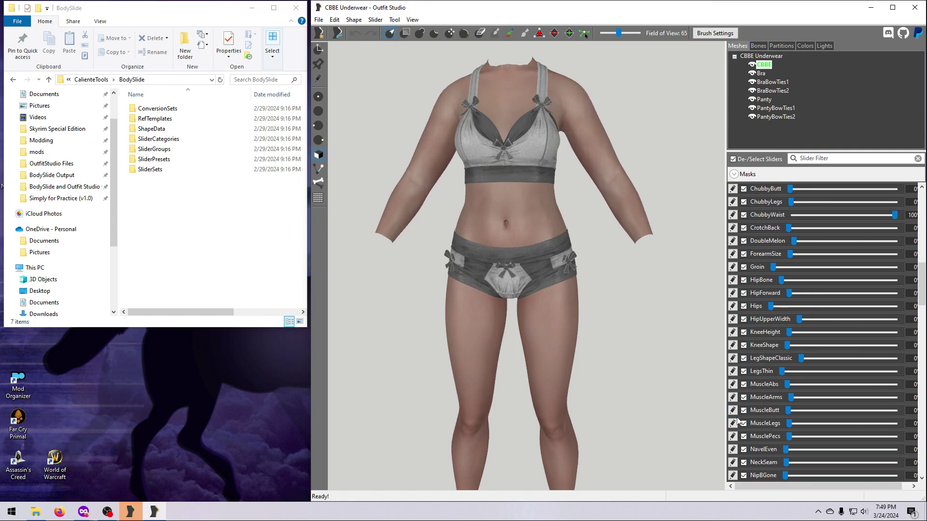
pyautogui.scroll(-4, 737, 422)
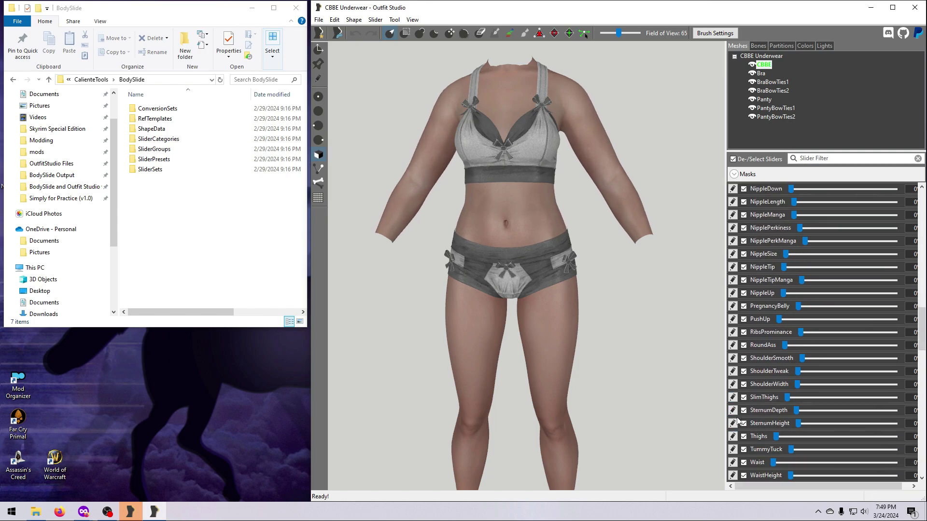
pyautogui.moveTo(795, 358); pyautogui.dragTo(785, 398)
pyautogui.scroll(-2, 737, 427)
pyautogui.moveTo(778, 361); pyautogui.dragTo(894, 359)
pyautogui.scroll(-2, 881, 386)
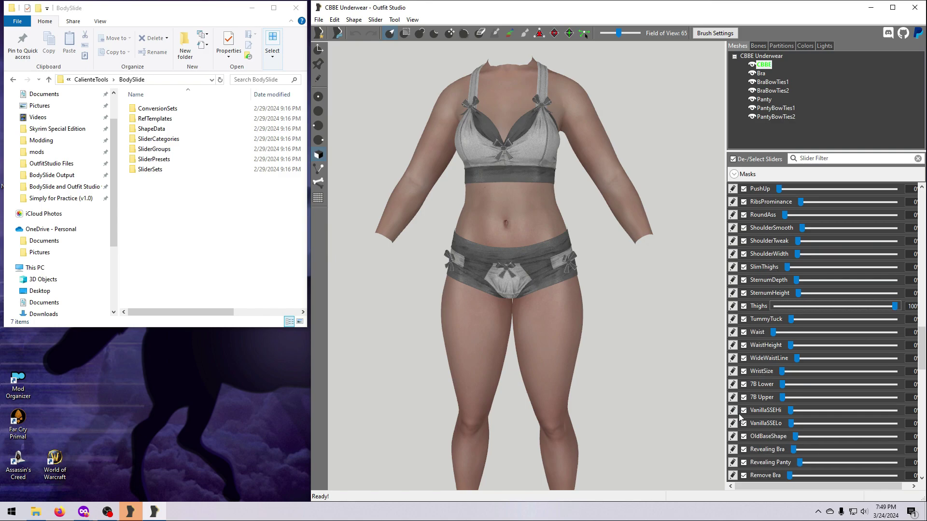
pyautogui.moveTo(789, 345); pyautogui.dragTo(779, 398)
pyautogui.moveTo(790, 398); pyautogui.dragTo(780, 399)
pyautogui.scroll(-5, 761, 404)
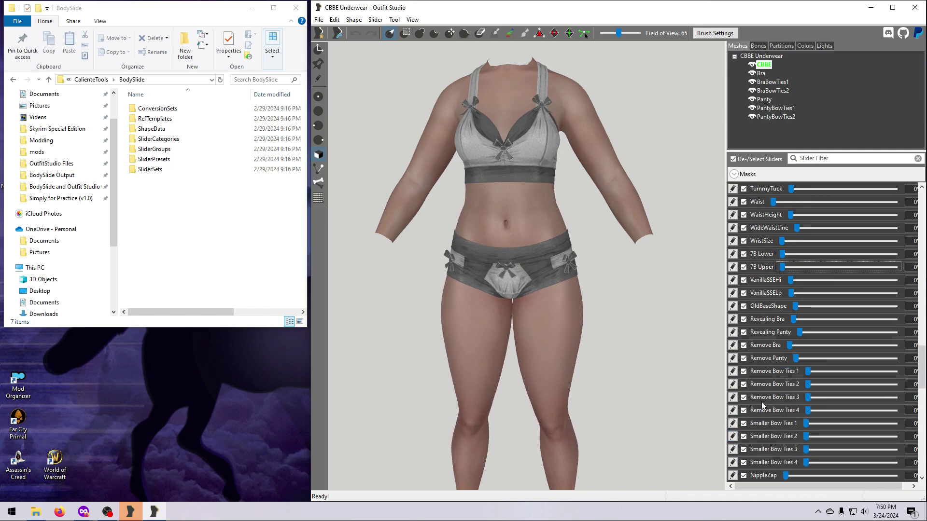
pyautogui.scroll(-3, 760, 402)
pyautogui.moveTo(806, 359); pyautogui.dragTo(901, 364)
pyautogui.moveTo(810, 347); pyautogui.dragTo(895, 346)
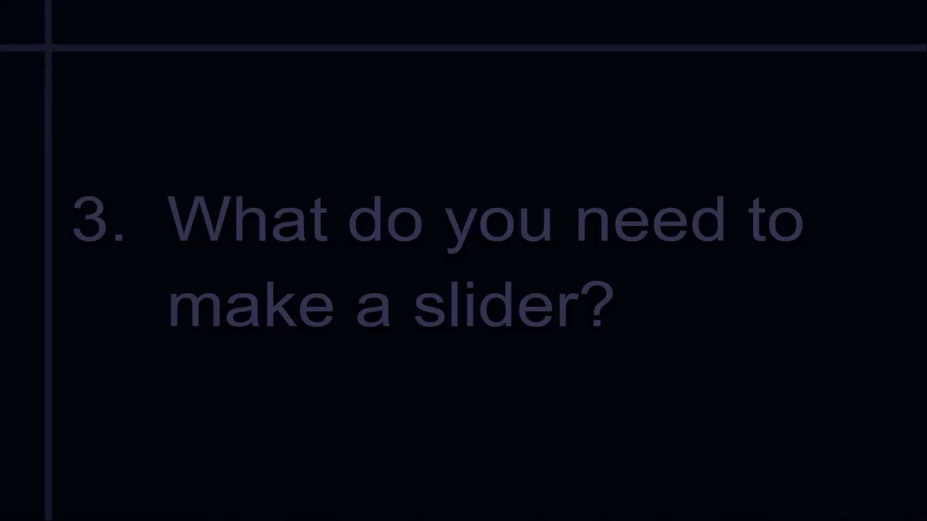
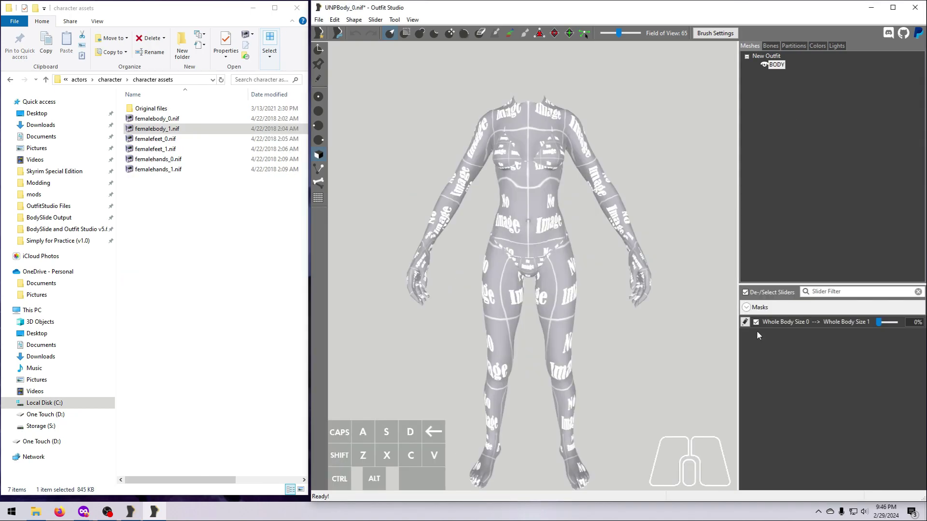
# - Import UNPBody_1v2.nif into the Whole Body Size slider, then drag it to 100%
pyautogui.click(762, 322)
pyautogui.click(375, 20)
pyautogui.moveTo(425, 185)
pyautogui.click(514, 180)
pyautogui.click(229, 309)
pyautogui.click(440, 432)
pyautogui.click(744, 322)
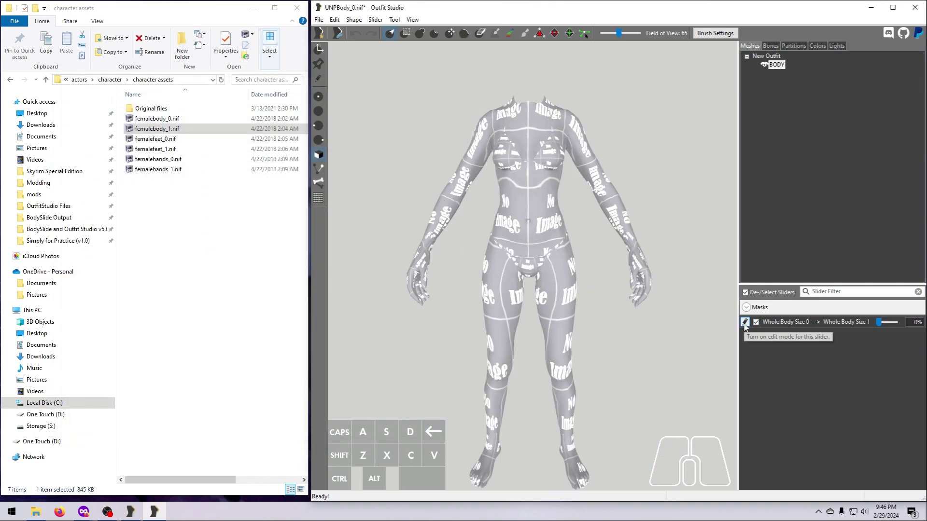
pyautogui.moveTo(879, 323)
pyautogui.mouseDown()
pyautogui.moveTo(907, 330)
pyautogui.moveTo(853, 335)
pyautogui.moveTo(898, 331)
pyautogui.moveTo(868, 331)
pyautogui.mouseUp()
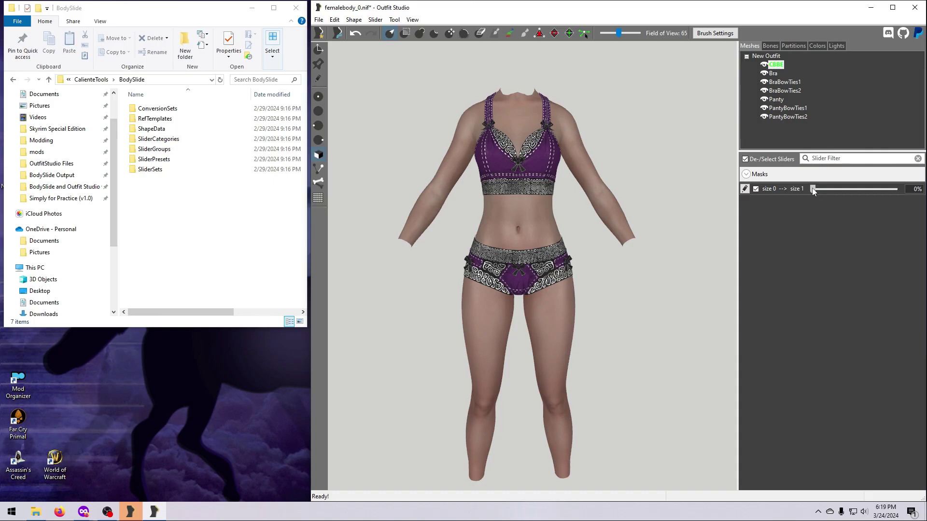
# - Morph the outfit fully with Size 0 --> Size 1, then preview the UNP Low To CBBE Ref conversion
pyautogui.moveTo(813, 189); pyautogui.dragTo(894, 189)
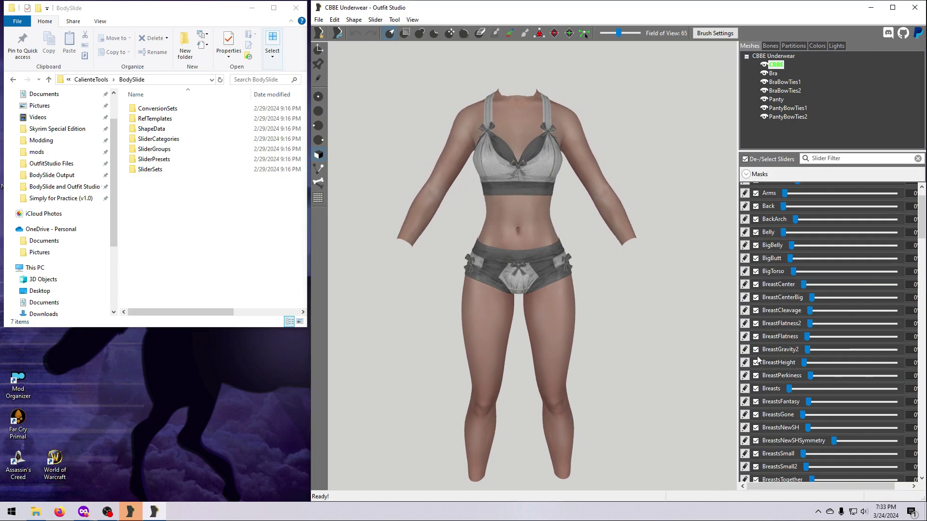
pyautogui.scroll(-10, 755, 441)
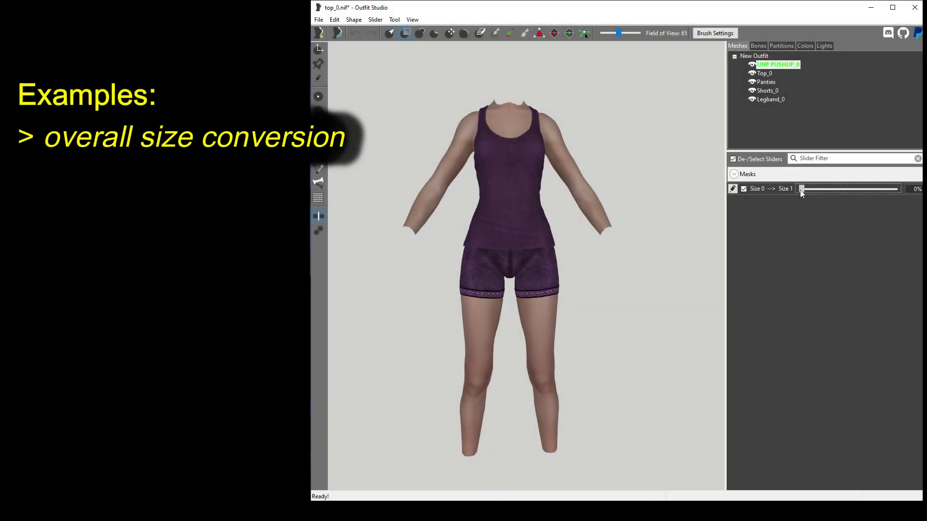
pyautogui.moveTo(800, 189); pyautogui.dragTo(807, 218)
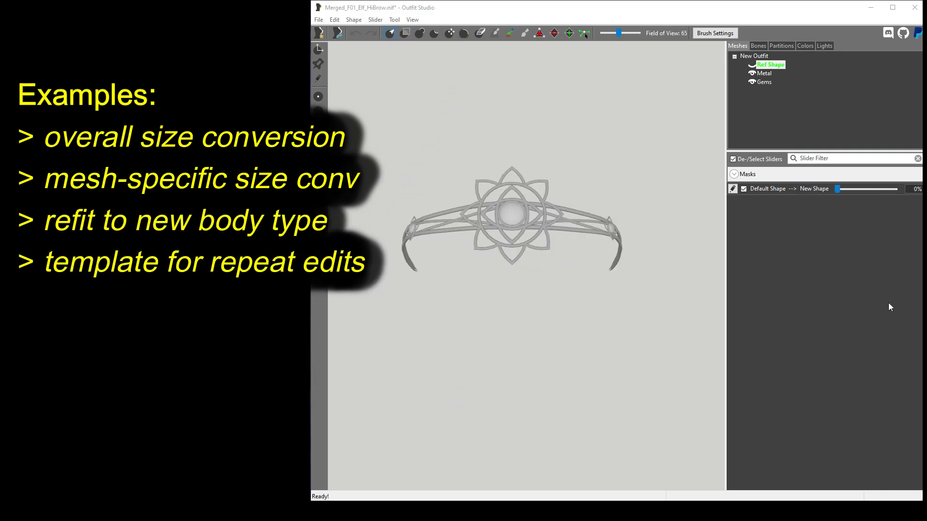
# - Flex the tiara's shape slider back and forth, then morph both feet fully for high heels
pyautogui.moveTo(839, 189); pyautogui.dragTo(895, 189)
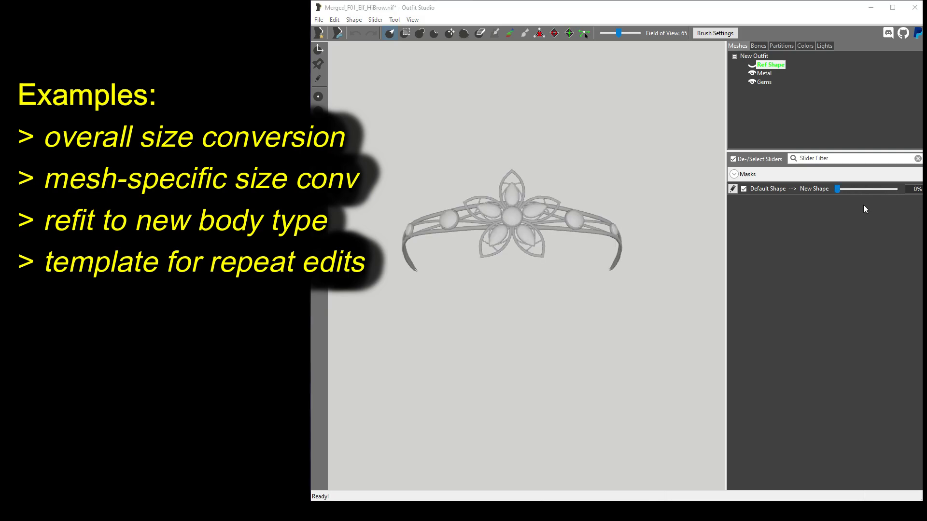
pyautogui.moveTo(838, 189); pyautogui.dragTo(895, 189)
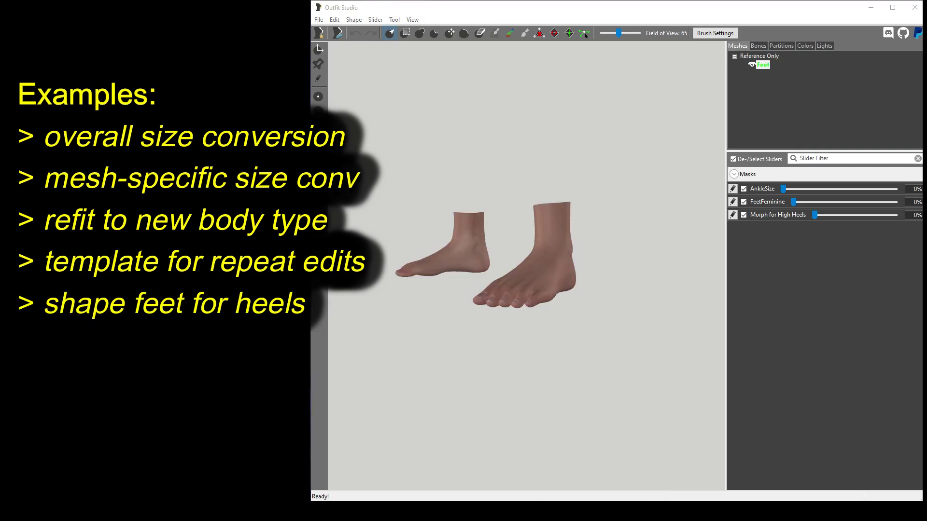
pyautogui.moveTo(815, 215); pyautogui.dragTo(894, 215)
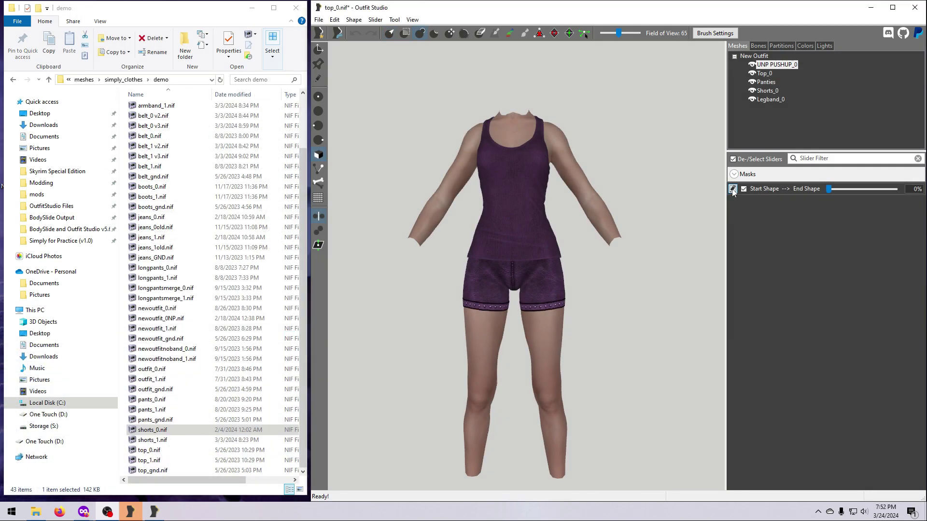
pyautogui.click(732, 188)
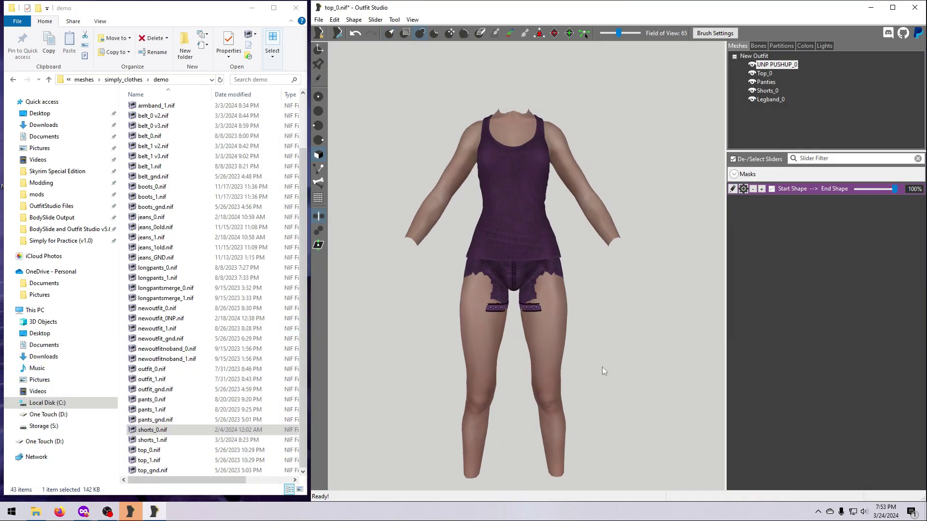
pyautogui.click(732, 189)
pyautogui.moveTo(829, 191); pyautogui.dragTo(841, 218)
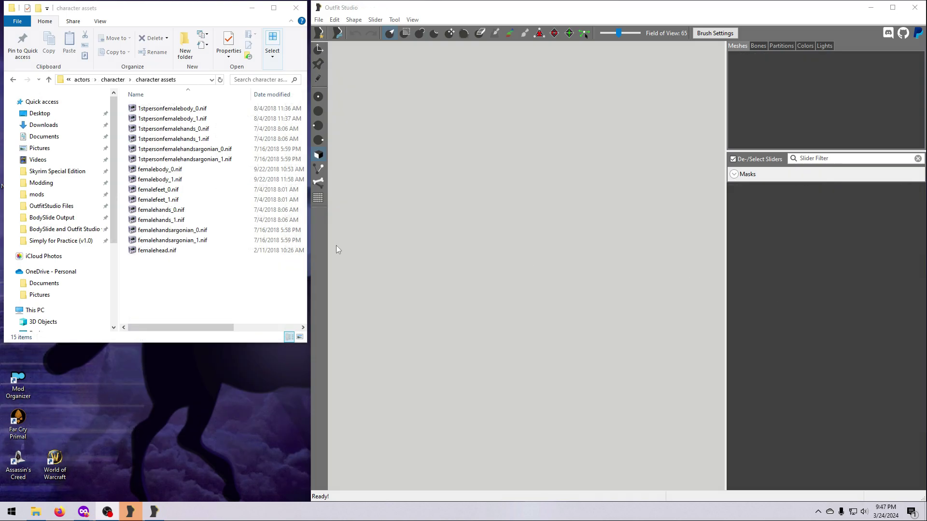
# - Load femalebody_0.nif and add a 'Size 0 --> Size 1' slider to the UNP shape
pyautogui.click(165, 170)
pyautogui.moveTo(166, 176); pyautogui.dragTo(500, 270)
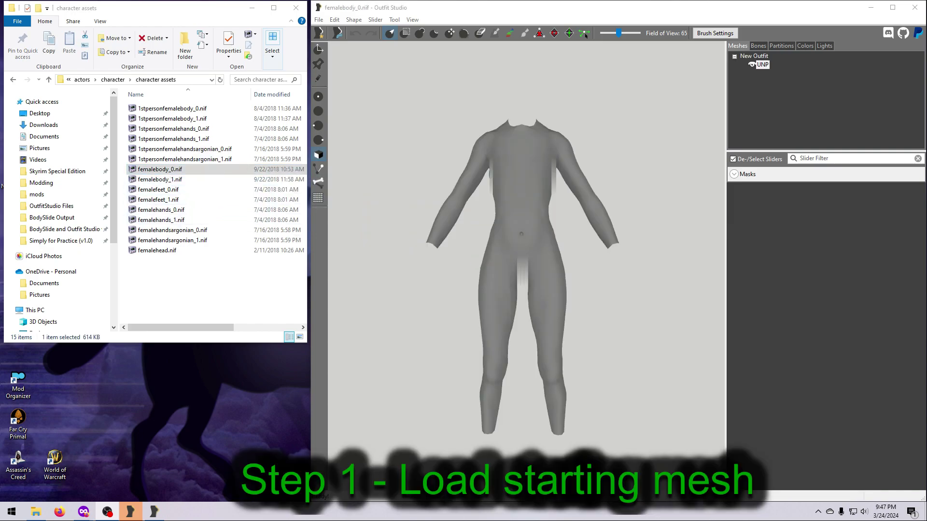
pyautogui.click(762, 65)
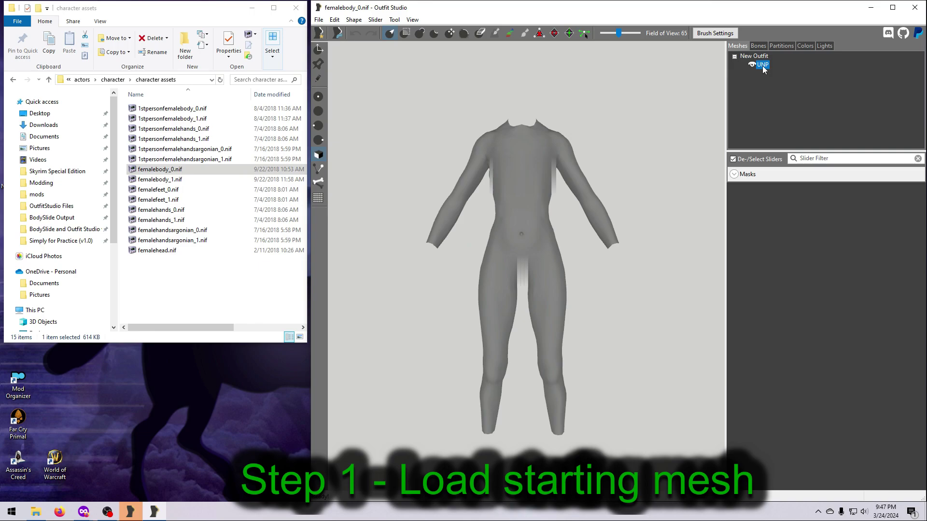
pyautogui.click(375, 19)
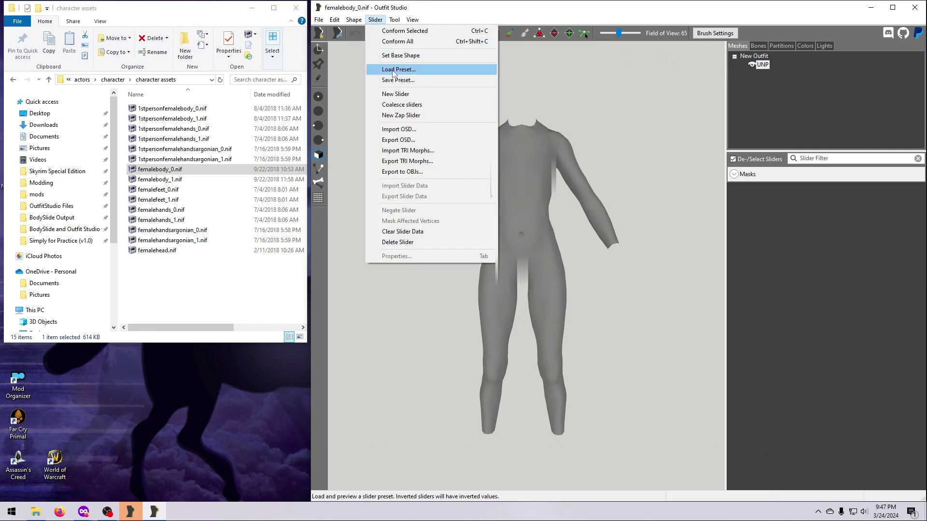
pyautogui.click(399, 95)
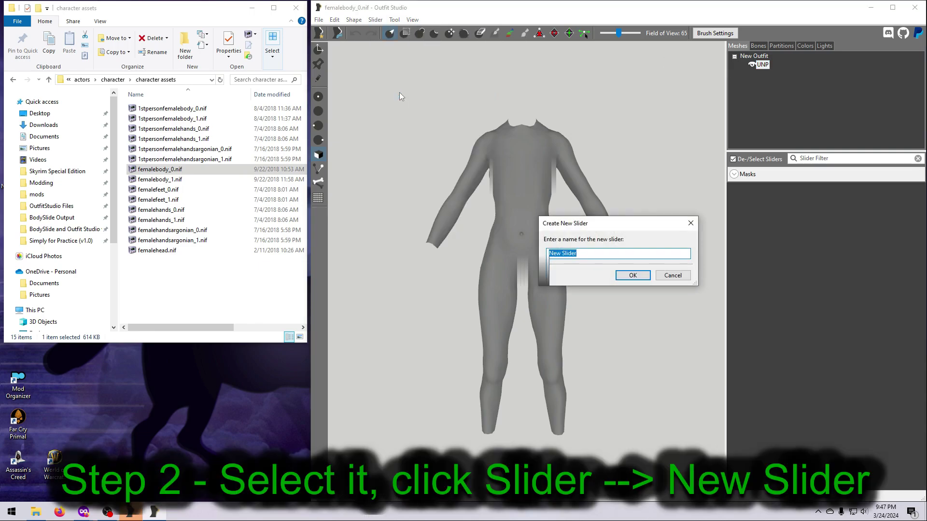
pyautogui.write('Size 0  -->  Size 1')
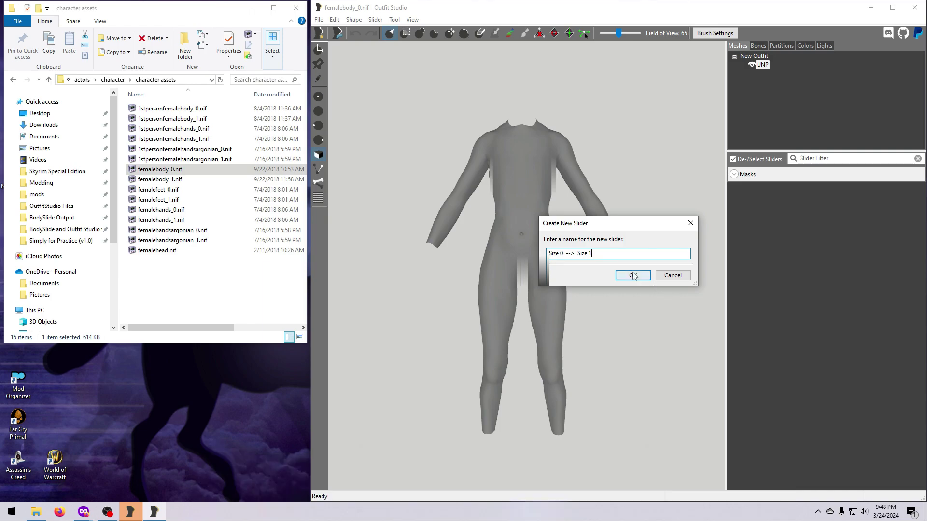
pyautogui.click(632, 275)
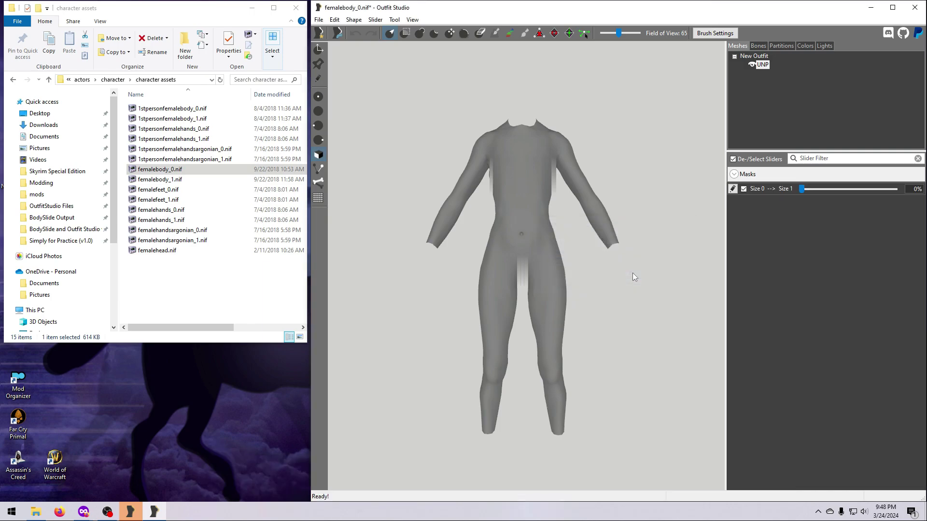
# - Test the new slider at full strength, bring it back near zero, and enter its edit mode
pyautogui.moveTo(802, 189); pyautogui.dragTo(903, 195)
pyautogui.moveTo(841, 193); pyautogui.dragTo(801, 200)
pyautogui.click(732, 189)
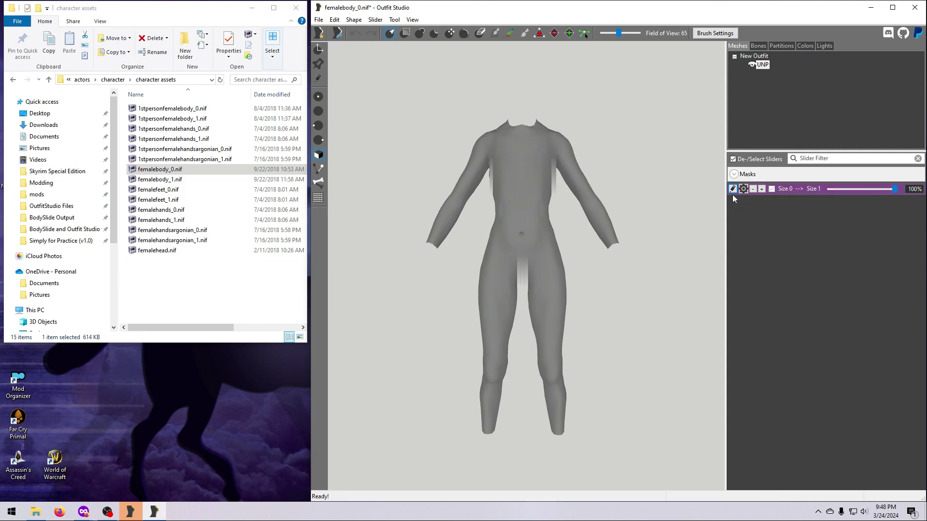
# - Import femalebody_1.nif from UNP Female Body Renewal's meshes > actors > character folder as slider data
pyautogui.click(375, 19)
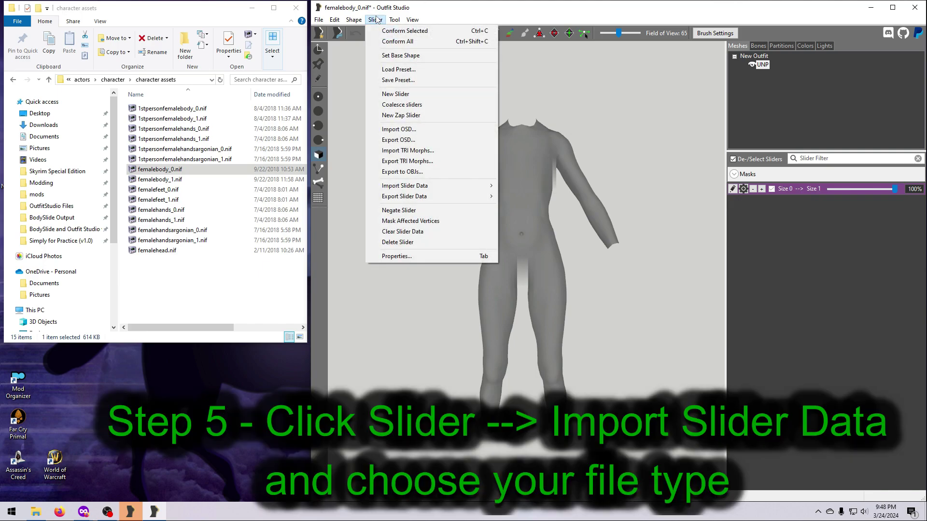
pyautogui.moveTo(418, 186)
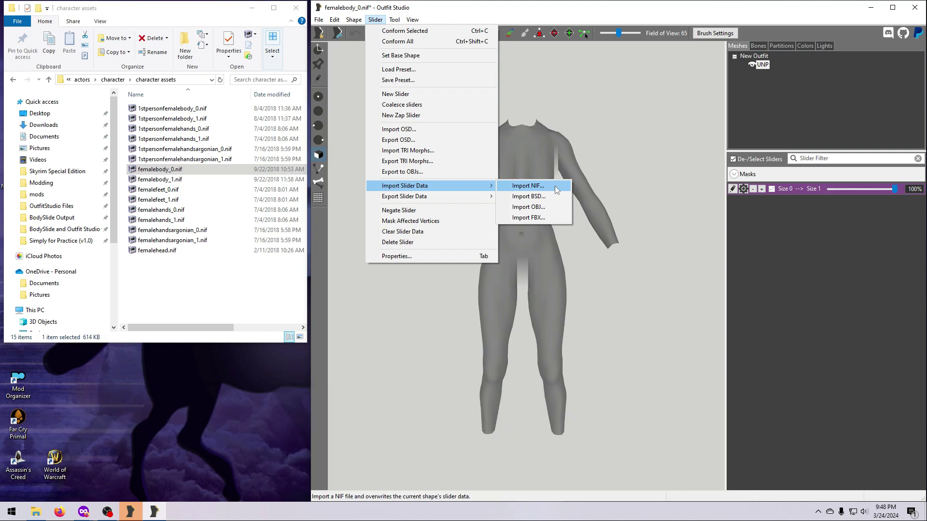
pyautogui.click(555, 186)
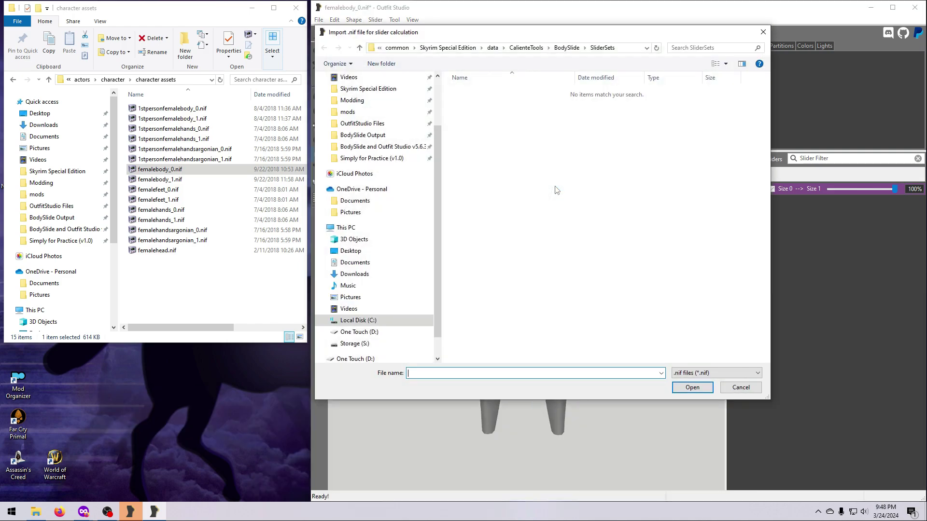
pyautogui.click(347, 111)
pyautogui.moveTo(767, 84); pyautogui.dragTo(768, 334)
pyautogui.doubleClick(533, 193)
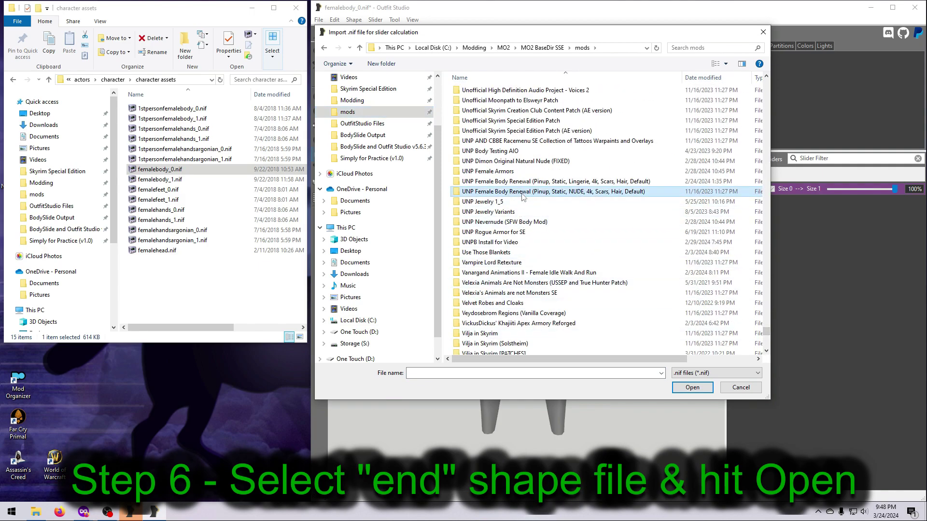
pyautogui.doubleClick(486, 95)
pyautogui.doubleClick(487, 96)
pyautogui.doubleClick(486, 95)
pyautogui.doubleClick(486, 94)
pyautogui.click(481, 163)
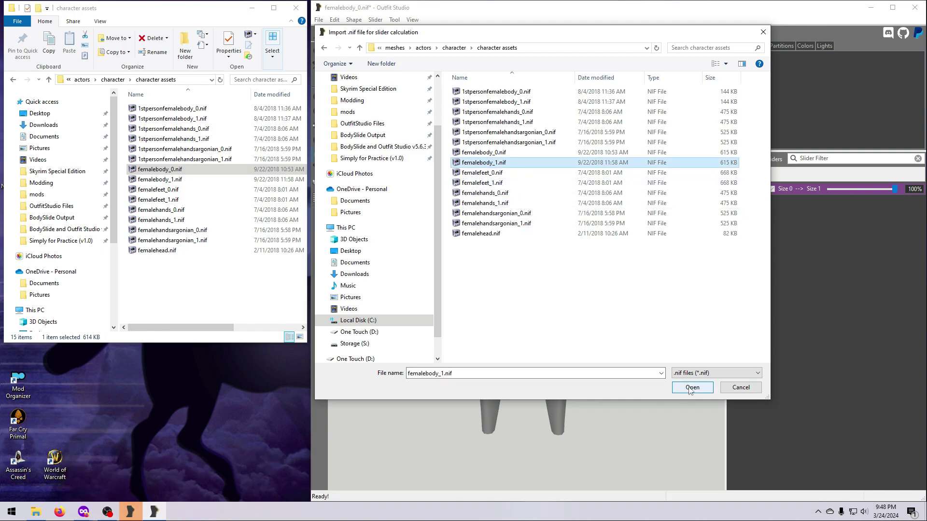
pyautogui.click(690, 387)
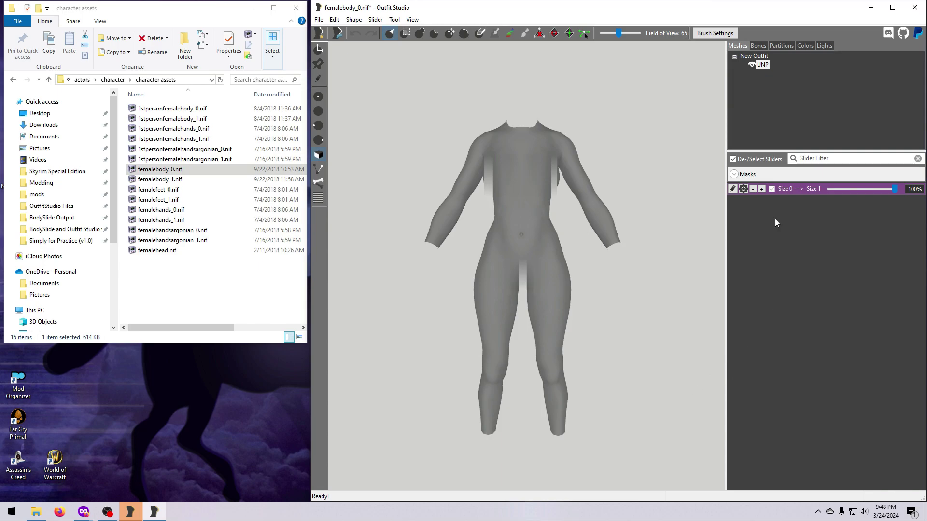
# - Exit edit mode and set Size 0 --> Size 1 to about 48%, widening the body
pyautogui.click(733, 190)
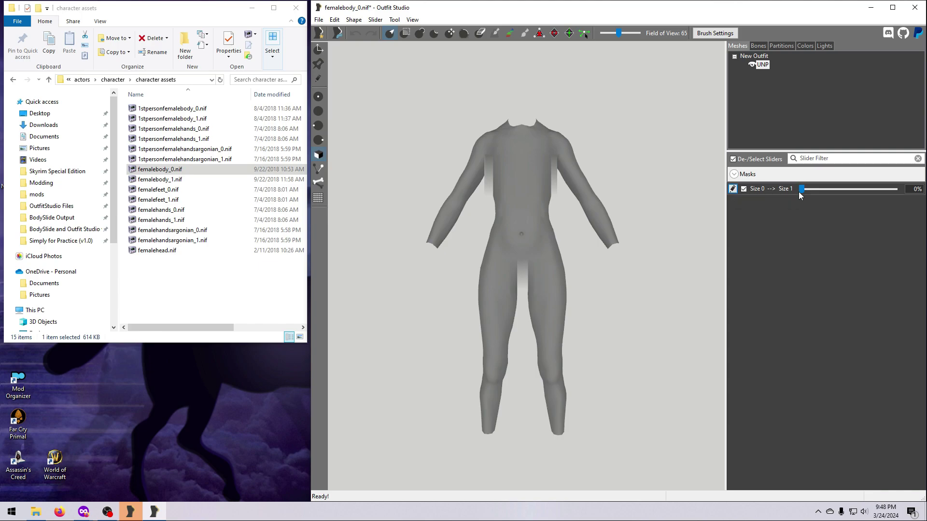
pyautogui.moveTo(801, 188); pyautogui.dragTo(781, 203)
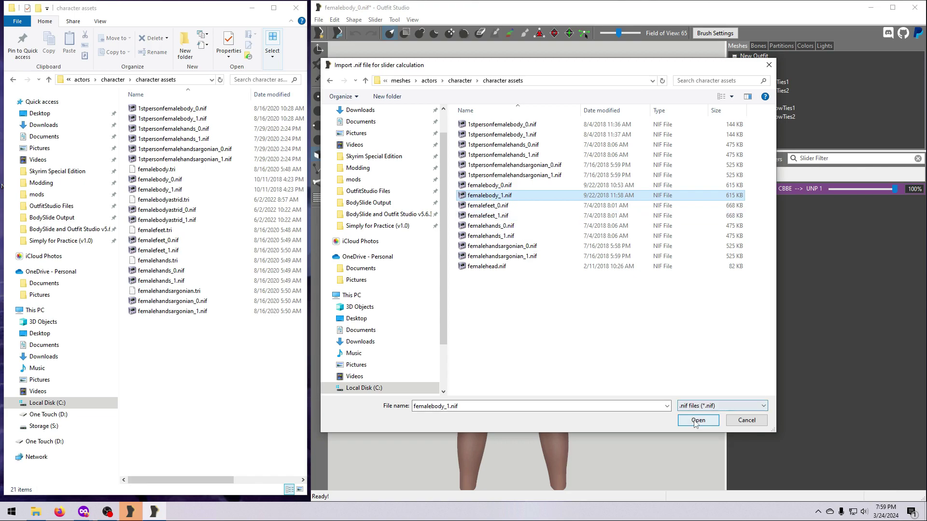
# - Attempt a non-matching NIF import and dismiss the error, then push Whole Body Size to 100%
pyautogui.click(697, 420)
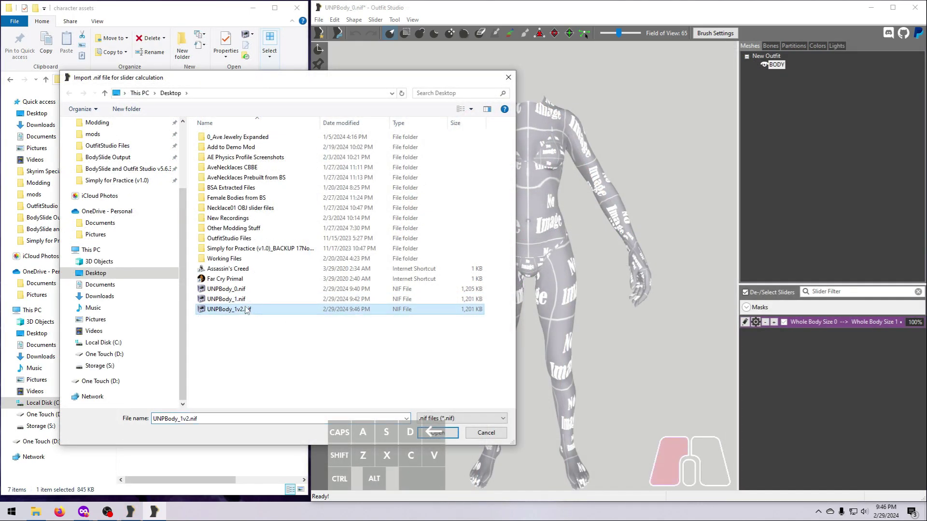
pyautogui.click(436, 427)
pyautogui.click(745, 322)
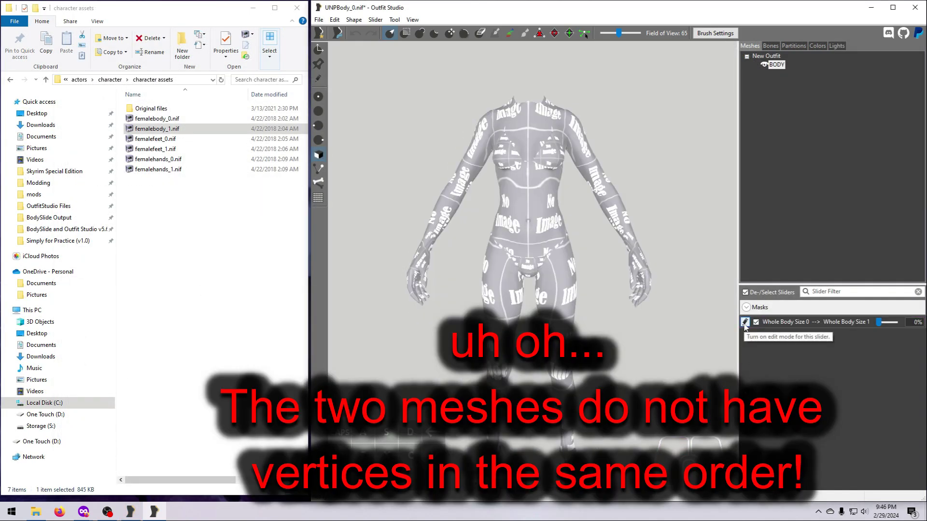
pyautogui.moveTo(878, 323)
pyautogui.mouseDown()
pyautogui.moveTo(916, 330)
pyautogui.moveTo(876, 328)
pyautogui.moveTo(896, 332)
pyautogui.mouseUp()
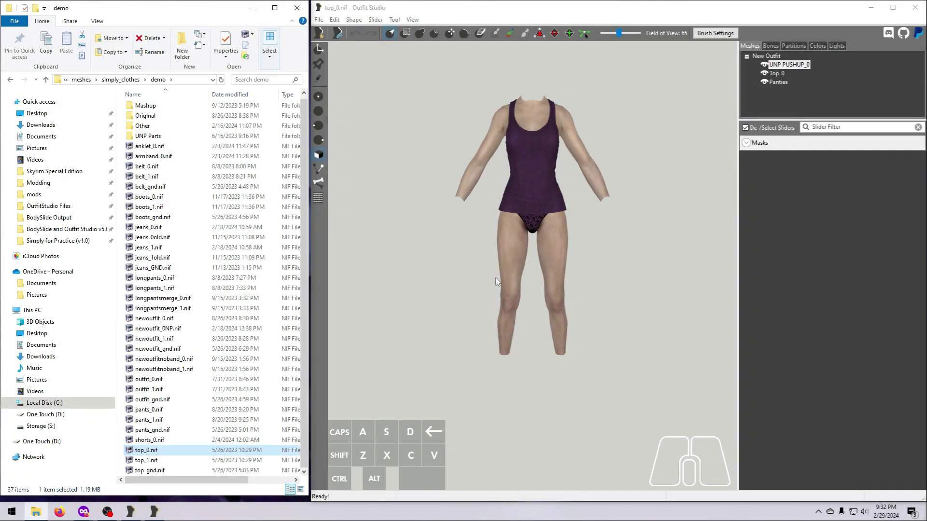
# - Create a 'size 0 --> size 1' slider on the body mesh and put it in edit mode
pyautogui.click(799, 65)
pyautogui.click(375, 19)
pyautogui.click(384, 96)
pyautogui.write('size 0 --> size 1')
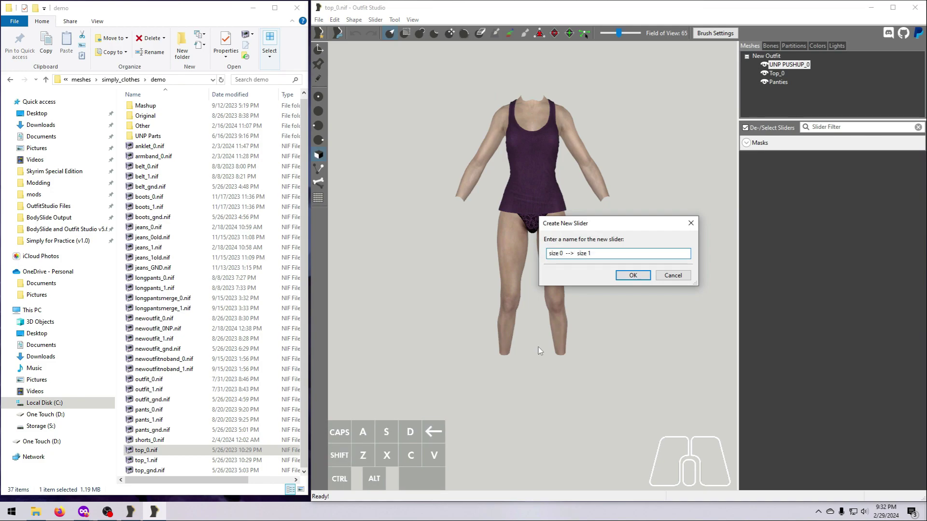
pyautogui.click(638, 279)
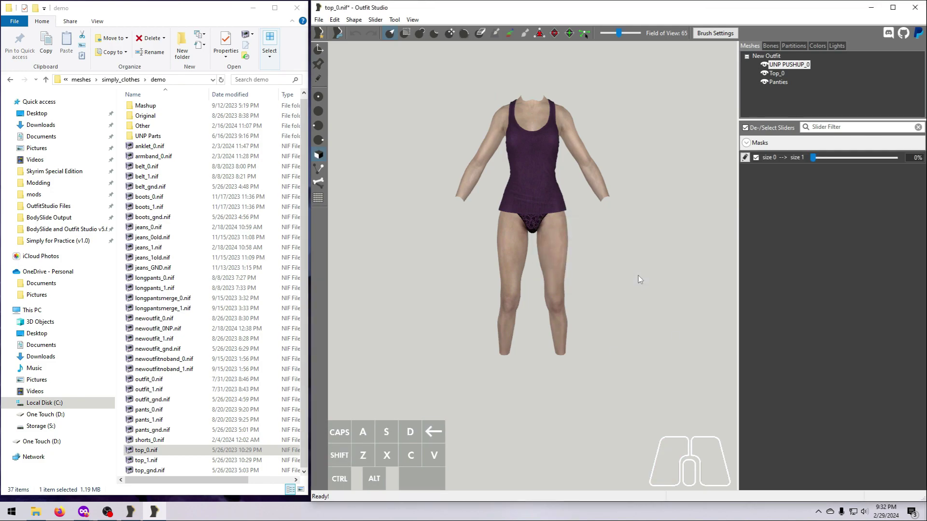
pyautogui.click(745, 157)
# - Import top_1.nif from the demo folder as the slider's size 1 data
pyautogui.click(375, 19)
pyautogui.moveTo(464, 188)
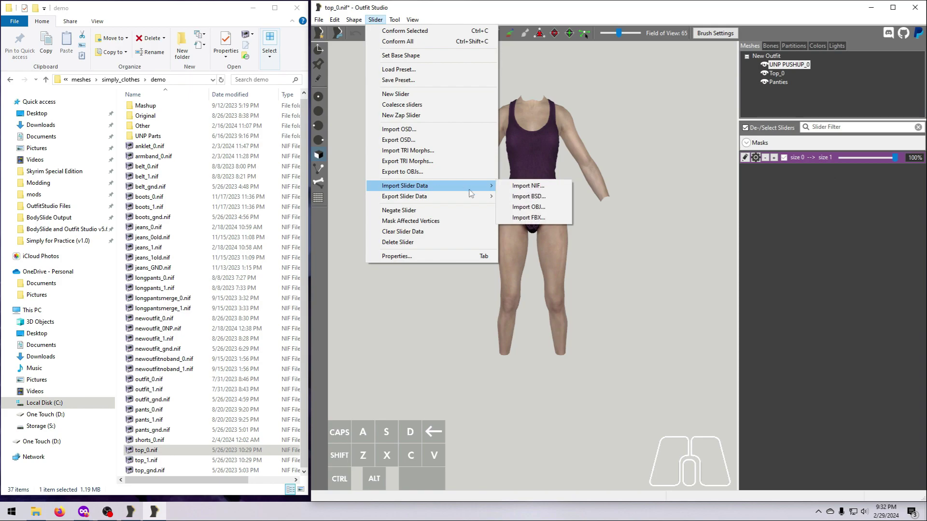
pyautogui.click(549, 186)
pyautogui.click(139, 204)
pyautogui.doubleClick(215, 137)
pyautogui.doubleClick(222, 158)
pyautogui.doubleClick(213, 137)
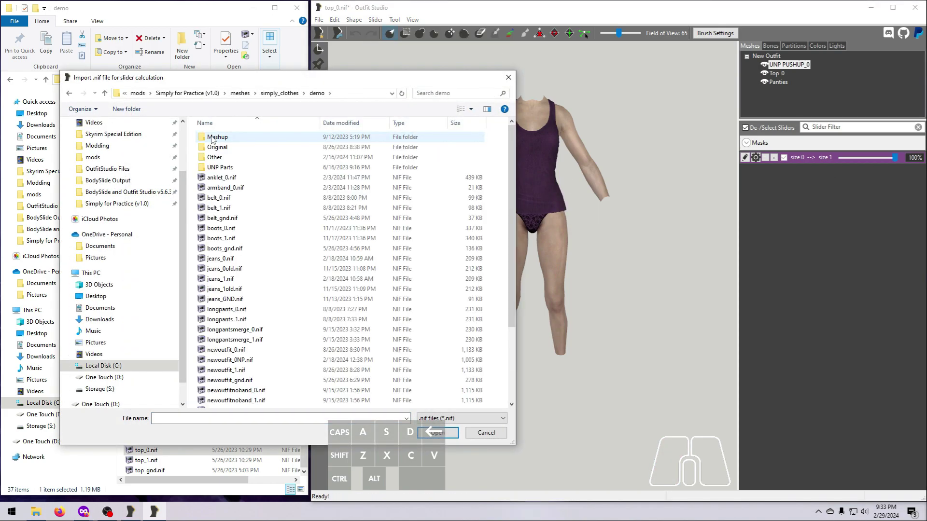
pyautogui.scroll(-4, 226, 241)
pyautogui.click(218, 393)
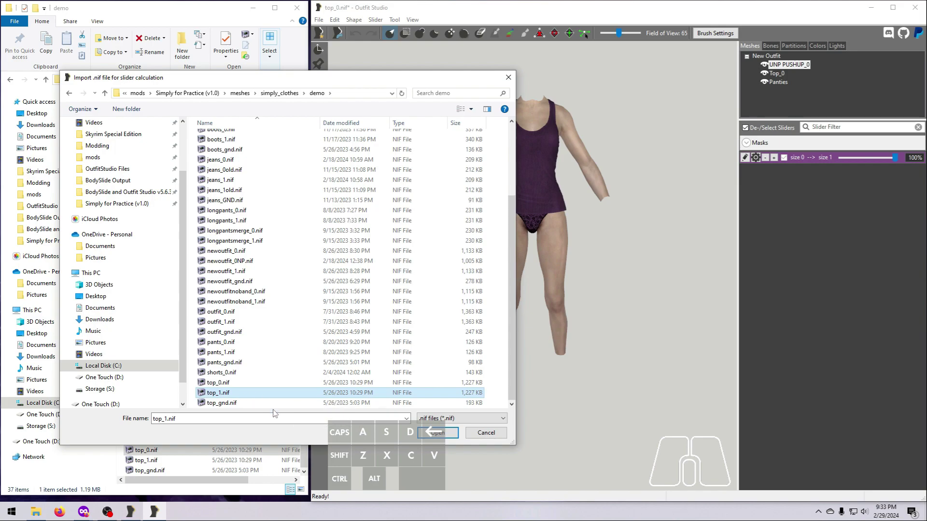
pyautogui.press('Return')
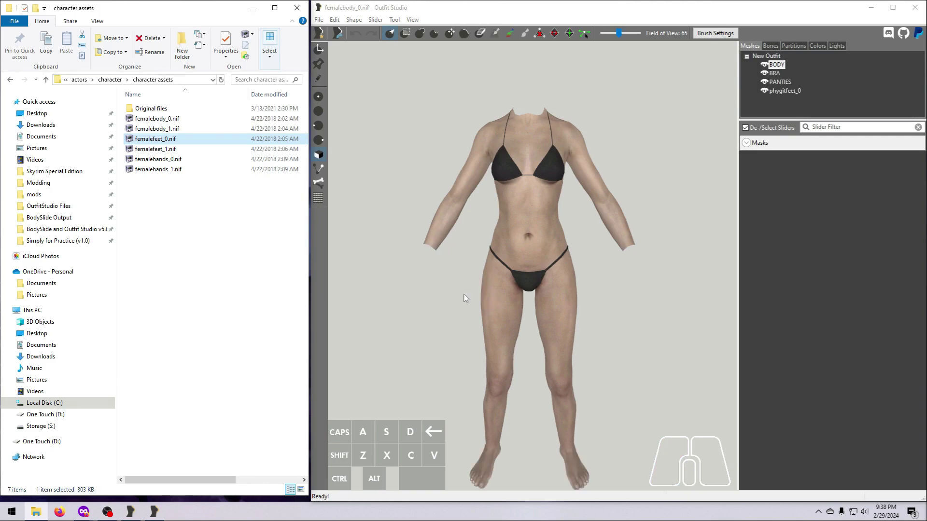
# - Drag femalehands_0.nif into Outfit Studio to add the hands to the body
pyautogui.moveTo(159, 159); pyautogui.dragTo(483, 266)
# - Check all shapes for bad bones and apply the skin fix
pyautogui.click(770, 45)
pyautogui.moveTo(790, 120); pyautogui.dragTo(789, 284)
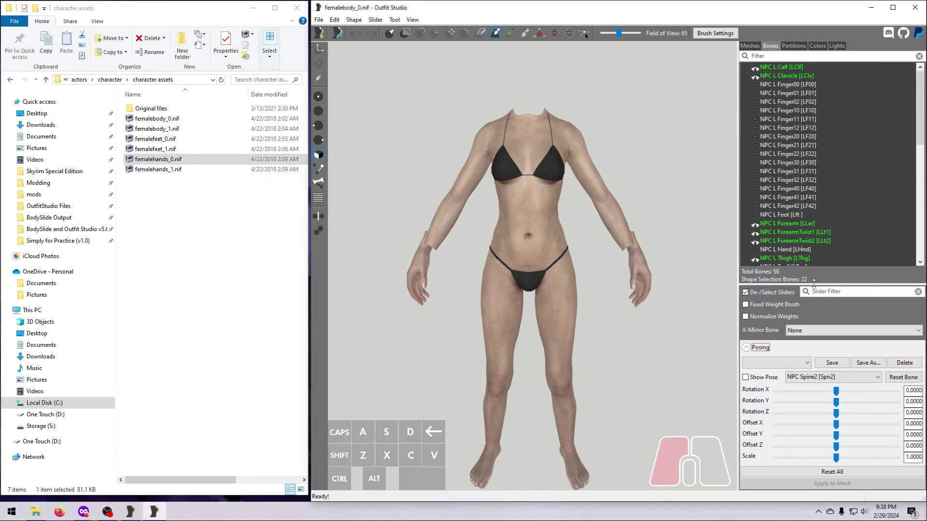
pyautogui.click(745, 376)
pyautogui.click(354, 20)
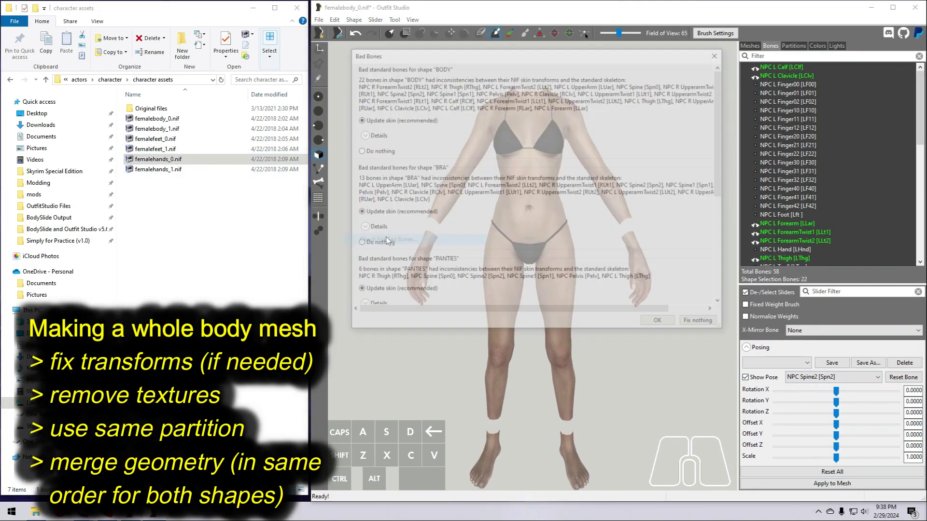
pyautogui.click(334, 19)
pyautogui.click(365, 147)
# - Remove the shaders from HandFemale3rd, phygitfeet_0, BRA and BODY in Shape Properties
pyautogui.click(746, 47)
pyautogui.doubleClick(785, 100)
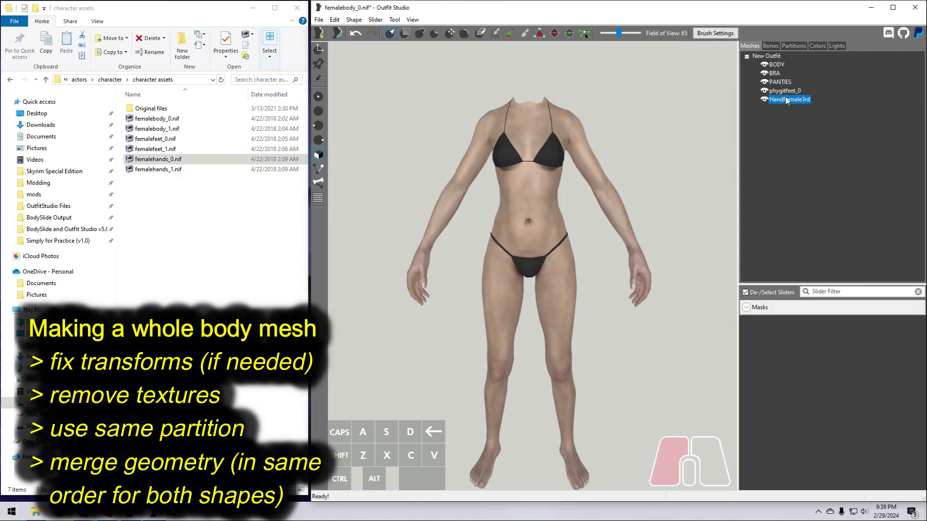
pyautogui.click(618, 268)
pyautogui.click(708, 354)
pyautogui.doubleClick(783, 91)
pyautogui.click(618, 269)
pyautogui.click(708, 353)
pyautogui.doubleClick(774, 73)
pyautogui.click(618, 269)
pyautogui.click(708, 354)
pyautogui.doubleClick(776, 65)
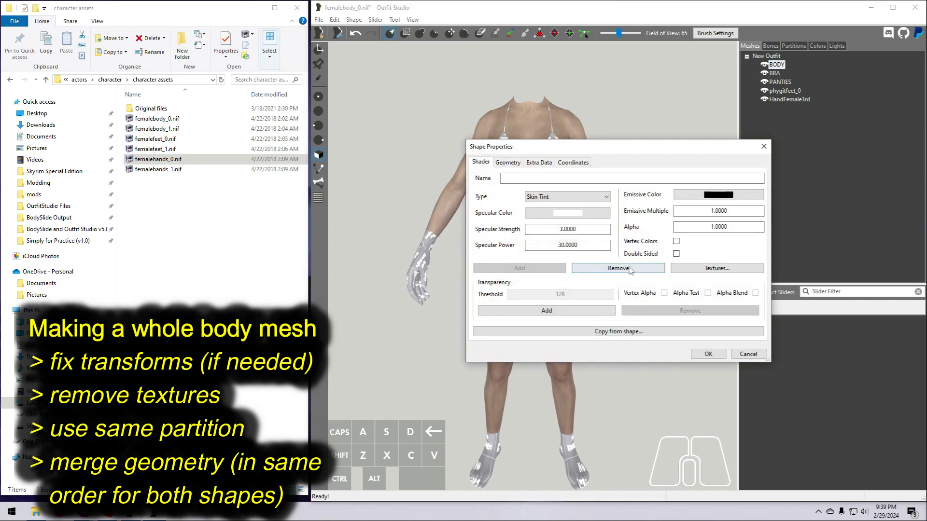
pyautogui.click(618, 268)
pyautogui.click(707, 354)
# - Set the HandFemale3rd hands partition to 32 SBP_32_BODY
pyautogui.click(789, 99)
pyautogui.click(794, 46)
pyautogui.click(916, 295)
pyautogui.scroll(2, 815, 338)
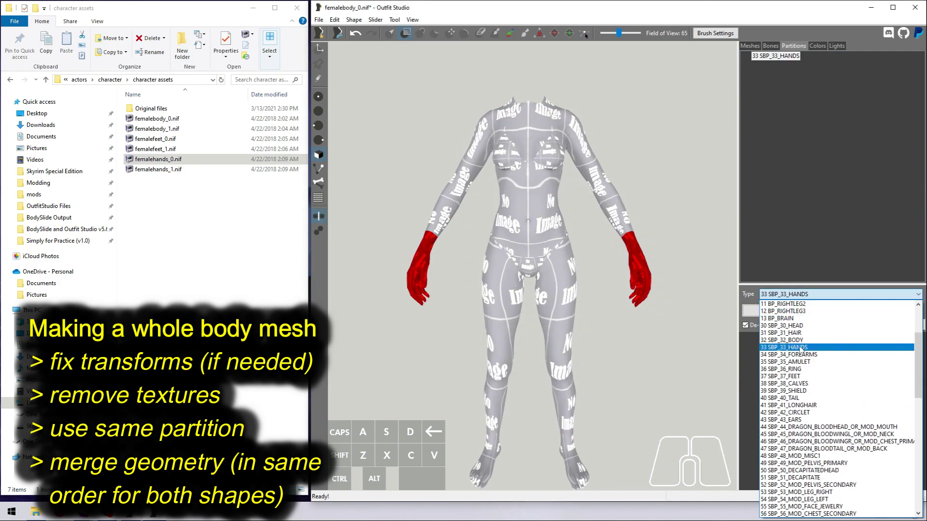
pyautogui.click(799, 341)
pyautogui.click(791, 310)
pyautogui.click(749, 46)
# - Set the phygitfeet_0 partition to 32 SBP_32_BODY and check the PANTIES and BRA partitions
pyautogui.click(787, 91)
pyautogui.click(794, 46)
pyautogui.click(914, 295)
pyautogui.scroll(4, 821, 345)
pyautogui.click(795, 355)
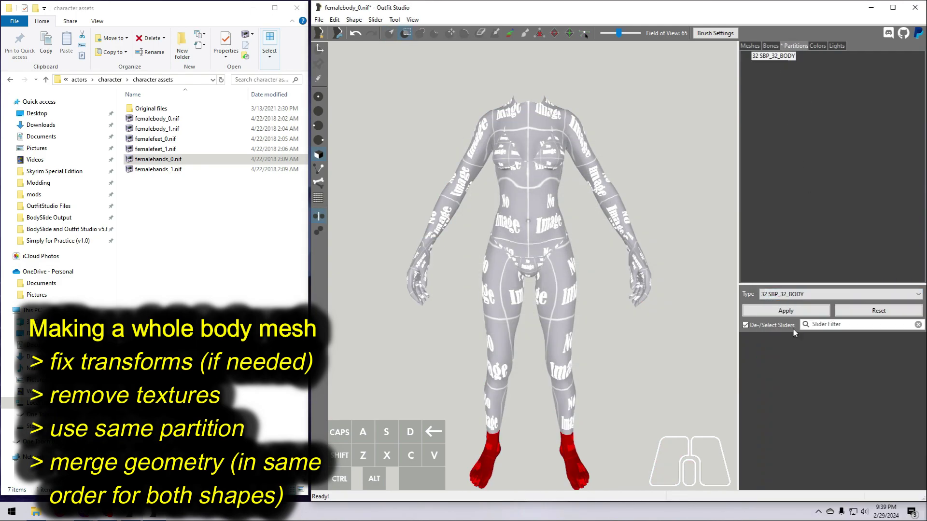
pyautogui.click(792, 311)
pyautogui.click(749, 45)
pyautogui.click(778, 82)
pyautogui.click(792, 46)
pyautogui.click(751, 45)
pyautogui.click(774, 73)
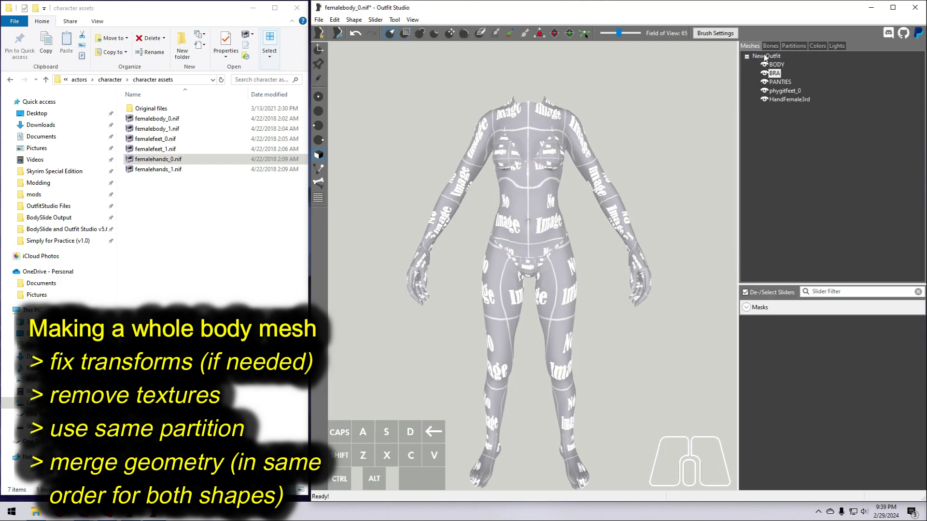
# - Merge the hands into phygitfeet_0, the feet into PANTIES, and PANTIES into BRA
pyautogui.rightClick(782, 99)
pyautogui.click(821, 158)
pyautogui.click(641, 296)
pyautogui.rightClick(784, 91)
pyautogui.click(821, 152)
pyautogui.click(604, 251)
pyautogui.click(598, 280)
pyautogui.click(688, 299)
pyautogui.rightClick(780, 82)
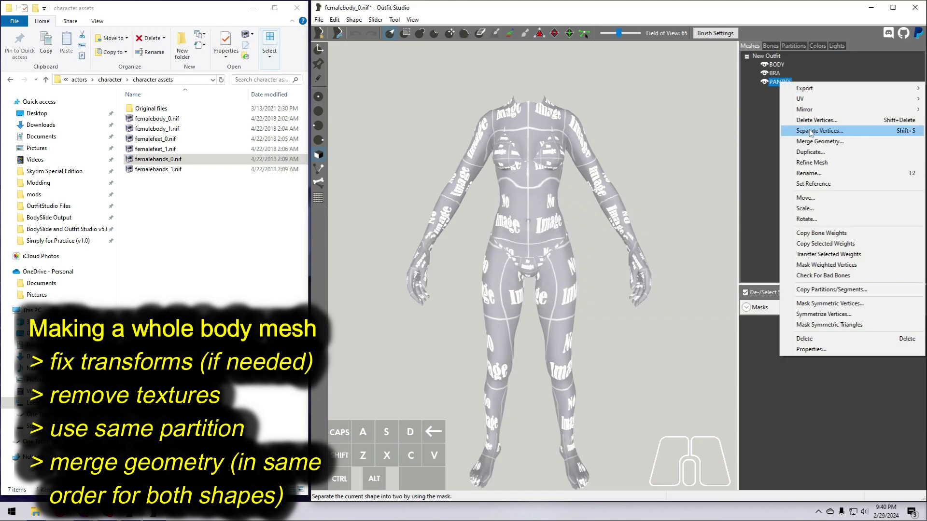
pyautogui.click(821, 152)
pyautogui.click(590, 251)
pyautogui.click(585, 270)
pyautogui.click(689, 300)
# - Delete BODY's second partition after a failed merge, then merge BRA into BODY
pyautogui.rightClick(776, 73)
pyautogui.click(814, 131)
pyautogui.click(728, 306)
pyautogui.click(776, 65)
pyautogui.click(793, 46)
pyautogui.click(785, 57)
pyautogui.rightClick(785, 64)
pyautogui.click(799, 80)
pyautogui.click(794, 310)
pyautogui.click(750, 46)
pyautogui.rightClick(772, 73)
pyautogui.click(808, 134)
pyautogui.click(692, 302)
# - Export the merged BODY shape to the Desktop as UNPBase.nif
pyautogui.rightClick(776, 65)
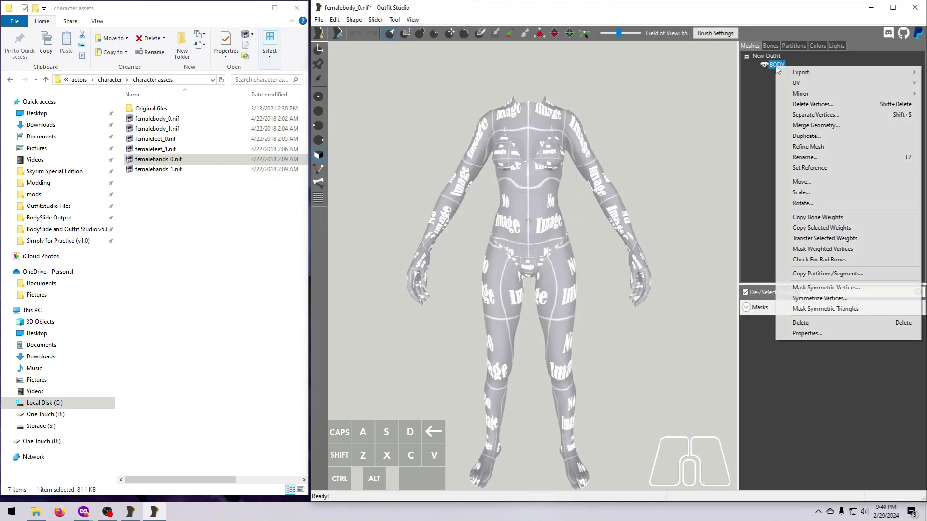
pyautogui.moveTo(797, 70)
pyautogui.click(738, 71)
pyautogui.click(98, 143)
pyautogui.click(174, 399)
pyautogui.write('UNPBase')
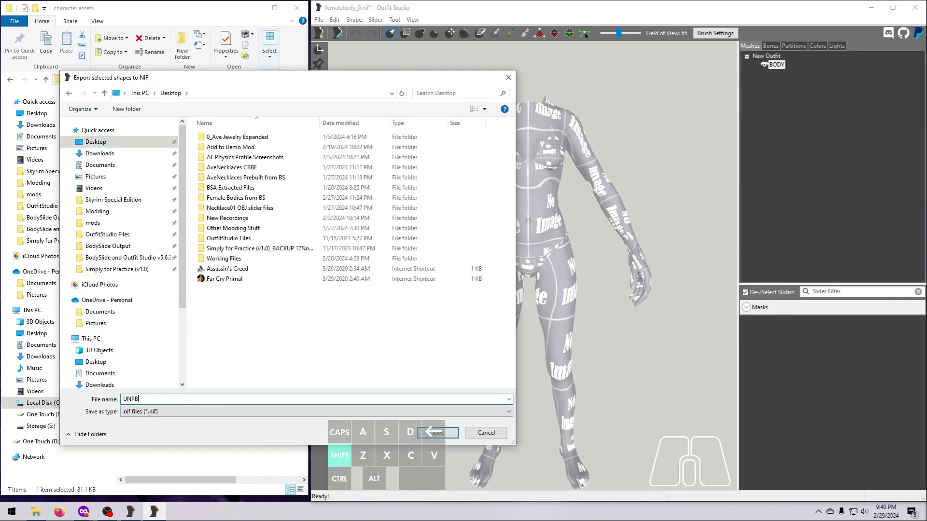
pyautogui.press('Return')
# - Unload the current project and load femalebody_1.nif, femalefeet_1.nif and femalehands_1.nif
pyautogui.click(318, 20)
pyautogui.click(344, 121)
pyautogui.click(636, 255)
pyautogui.moveTo(157, 129); pyautogui.dragTo(511, 217)
pyautogui.moveTo(158, 149); pyautogui.dragTo(483, 222)
pyautogui.moveTo(159, 170); pyautogui.dragTo(477, 304)
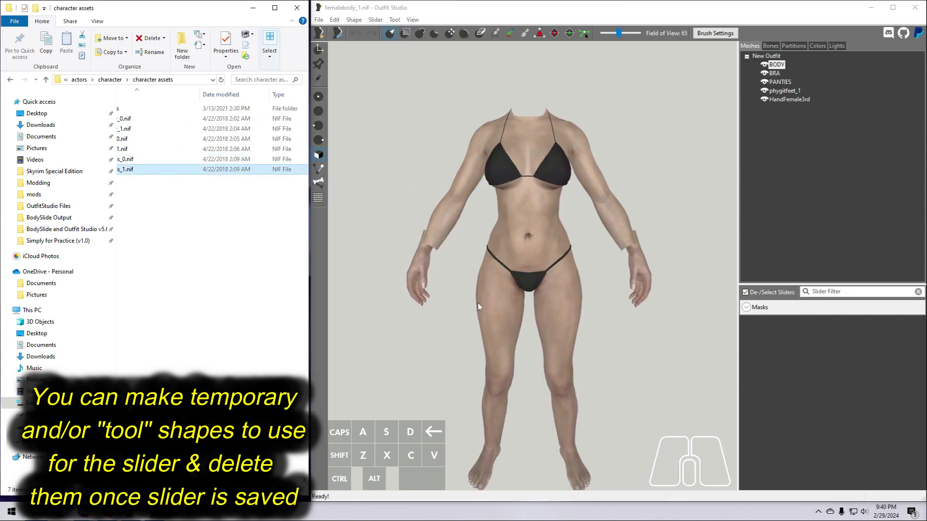
# - Show the pose on the body and apply it to the mesh
pyautogui.click(769, 46)
pyautogui.click(746, 347)
pyautogui.click(746, 378)
pyautogui.click(803, 486)
# - Fix bad bones on all shapes and reset the shape transforms
pyautogui.click(354, 20)
pyautogui.click(386, 241)
pyautogui.click(660, 323)
pyautogui.click(334, 20)
pyautogui.click(363, 147)
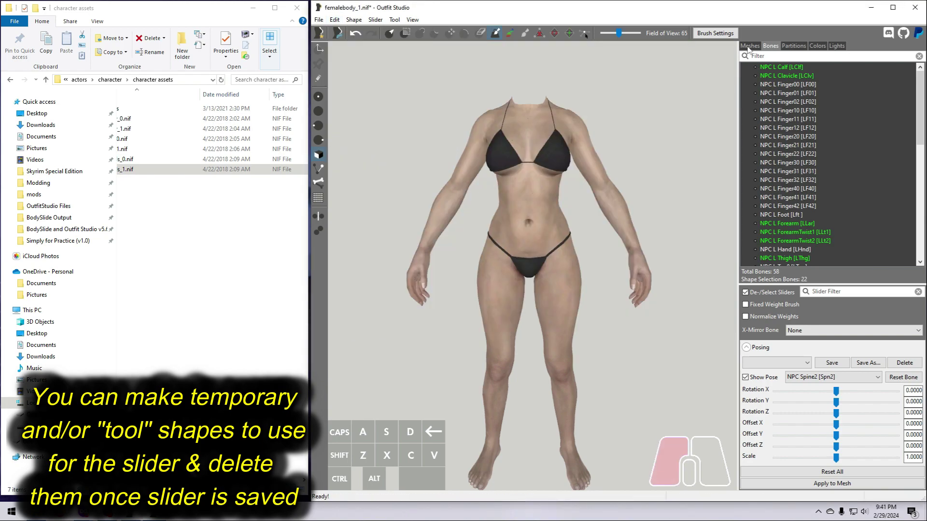
# - Remove the shaders from the HandFemale3rd hands and phygitfeet_1 feet shapes
pyautogui.click(750, 47)
pyautogui.doubleClick(787, 100)
pyautogui.click(567, 245)
pyautogui.click(708, 354)
pyautogui.doubleClick(784, 91)
pyautogui.click(707, 353)
pyautogui.doubleClick(780, 82)
pyautogui.click(627, 269)
# - Remove the shaders from the PANTIES, BRA and BODY shapes
pyautogui.click(708, 354)
pyautogui.doubleClick(774, 73)
pyautogui.click(628, 269)
pyautogui.click(707, 353)
pyautogui.doubleClick(776, 64)
pyautogui.click(627, 269)
pyautogui.click(708, 354)
pyautogui.click(788, 99)
# - Set the hands' and feet's partitions to the body partition type
pyautogui.click(795, 46)
pyautogui.click(814, 294)
pyautogui.click(799, 375)
pyautogui.click(786, 310)
pyautogui.click(750, 46)
pyautogui.click(785, 91)
pyautogui.click(795, 46)
pyautogui.click(813, 294)
pyautogui.click(799, 375)
pyautogui.click(787, 310)
pyautogui.click(750, 46)
pyautogui.click(774, 73)
# - Delete BODY's second partition and apply the change
pyautogui.click(778, 65)
pyautogui.click(794, 47)
pyautogui.rightClick(782, 64)
pyautogui.click(811, 80)
pyautogui.click(787, 310)
pyautogui.click(750, 46)
# - Merge the hands shape into the feet, then the feet into PANTIES
pyautogui.rightClick(781, 100)
pyautogui.click(816, 159)
pyautogui.click(622, 251)
pyautogui.click(609, 267)
pyautogui.click(676, 300)
pyautogui.rightClick(785, 93)
pyautogui.click(811, 153)
pyautogui.click(609, 251)
pyautogui.click(602, 274)
pyautogui.click(682, 298)
# - Merge PANTIES into BRA, then BRA into BODY
pyautogui.rightClick(777, 83)
pyautogui.click(811, 144)
pyautogui.click(598, 252)
pyautogui.click(596, 268)
pyautogui.click(674, 301)
pyautogui.rightClick(775, 73)
pyautogui.click(809, 134)
pyautogui.click(688, 299)
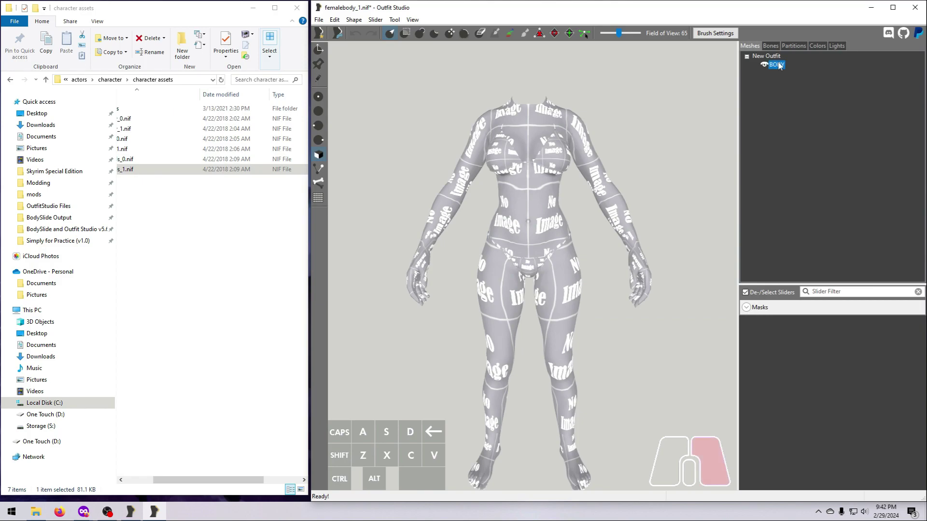
# - Export the BODY shape to NIF, changing the size 0 file name's trailing 0 to 1
pyautogui.rightClick(777, 65)
pyautogui.click(226, 290)
pyautogui.click(151, 399)
pyautogui.click(151, 399)
pyautogui.press('BackSpace')
pyautogui.write('1')
pyautogui.press('Return')
# - Unload the project, browse the slider set loader to Desktop, then cancel it
pyautogui.click(319, 21)
pyautogui.click(343, 89)
pyautogui.click(636, 256)
pyautogui.click(319, 20)
pyautogui.click(344, 42)
pyautogui.scroll(2, 121, 159)
pyautogui.click(96, 144)
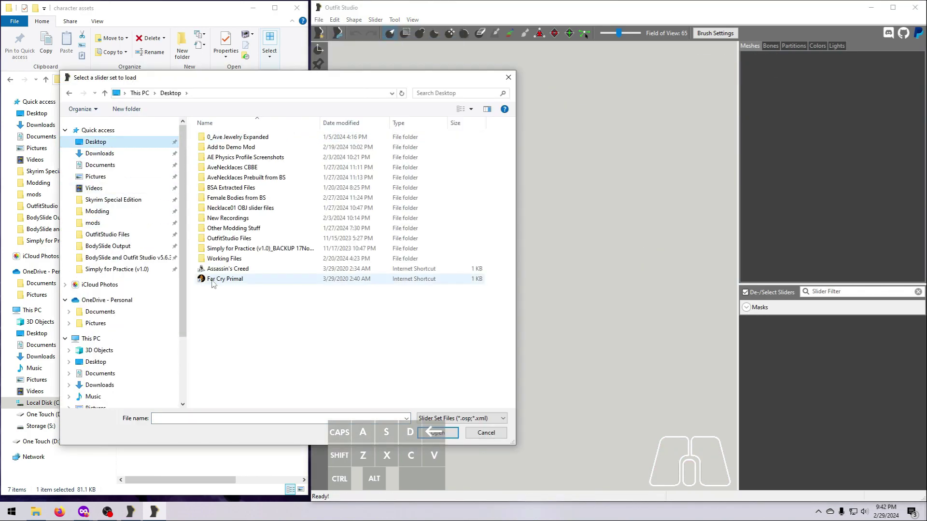
pyautogui.click(496, 438)
# - Import UNPBody_0.nif from a NIF file into the editor
pyautogui.click(320, 19)
pyautogui.moveTo(352, 151)
pyautogui.click(491, 150)
pyautogui.click(228, 291)
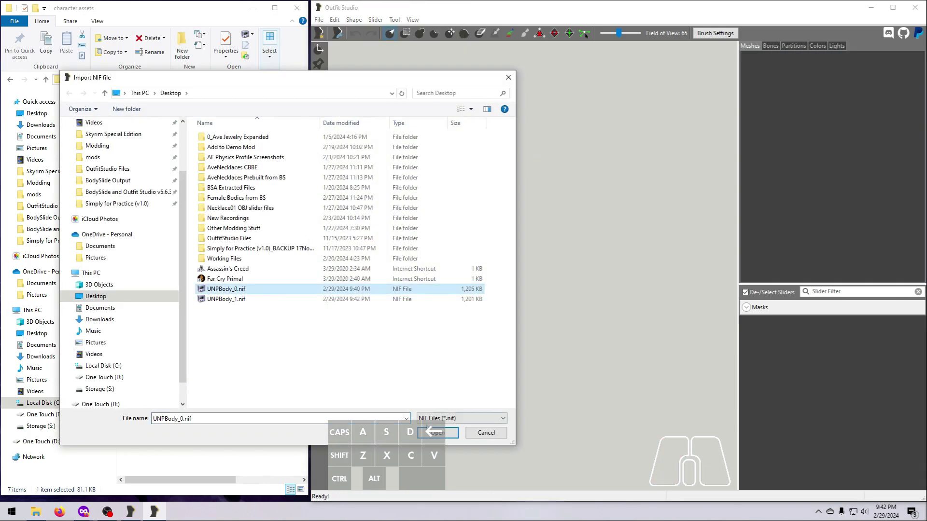
pyautogui.click(434, 374)
# - Create a new slider named 'Whole Body 0 --> Whole Body 1'
pyautogui.click(376, 19)
pyautogui.click(400, 98)
pyautogui.write('Whole Body 0 --> Whole Body 1')
pyautogui.press('Return')
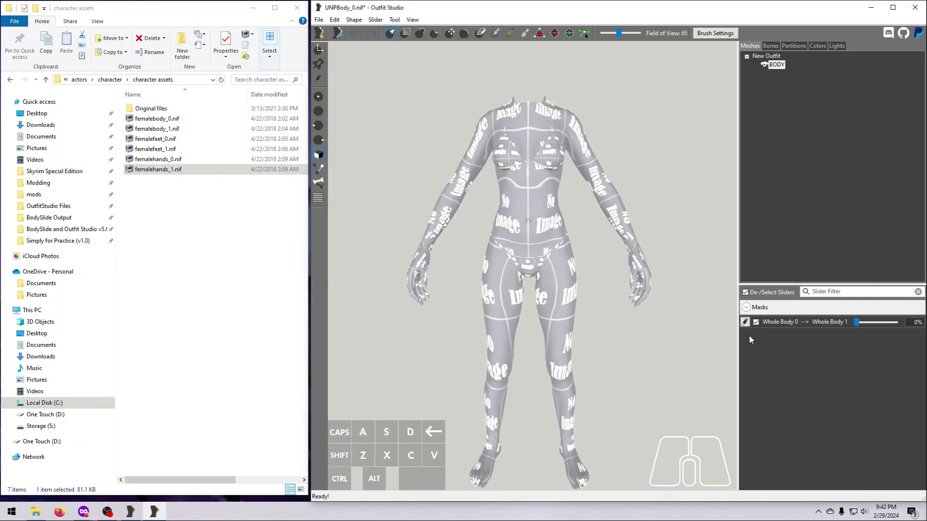
# - In edit mode, import the slider's data from UNPBody_1.nif
pyautogui.click(376, 20)
pyautogui.moveTo(426, 187)
pyautogui.click(531, 186)
pyautogui.click(222, 300)
pyautogui.click(446, 433)
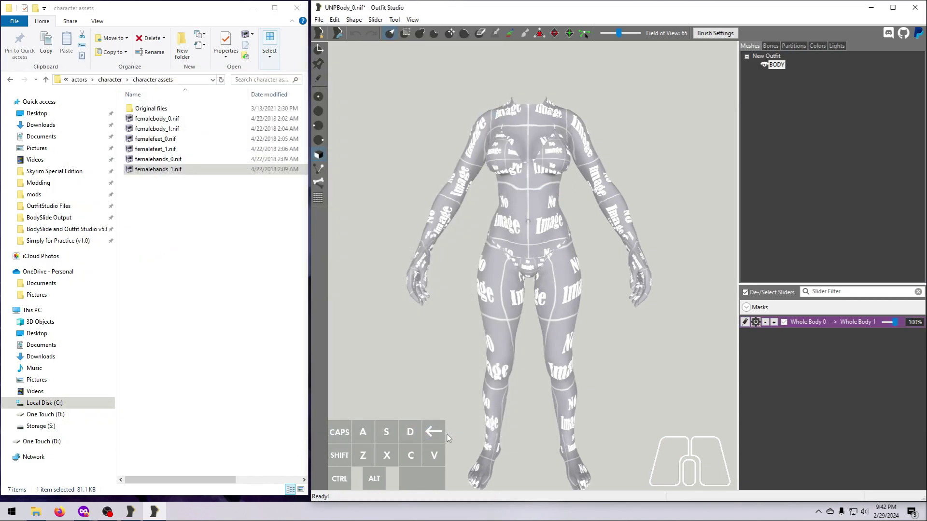
pyautogui.click(746, 325)
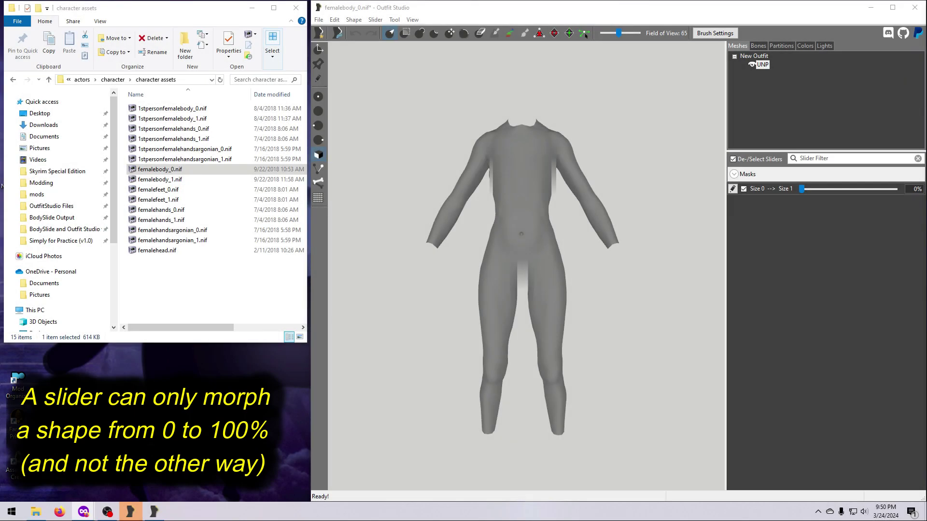
# - Drag the size sliders, ending with the body morphed fully to the wider size 1 shape
pyautogui.moveTo(803, 190); pyautogui.dragTo(898, 192)
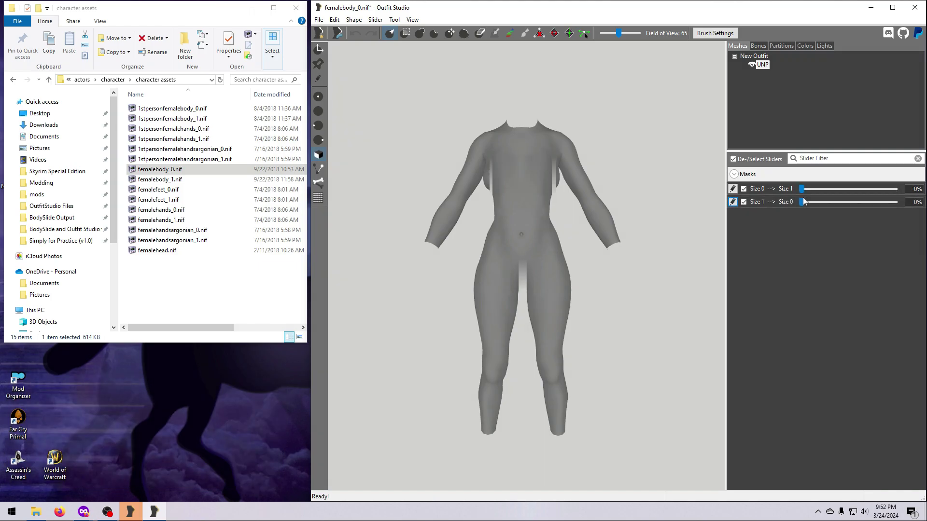
pyautogui.moveTo(802, 201); pyautogui.dragTo(894, 202)
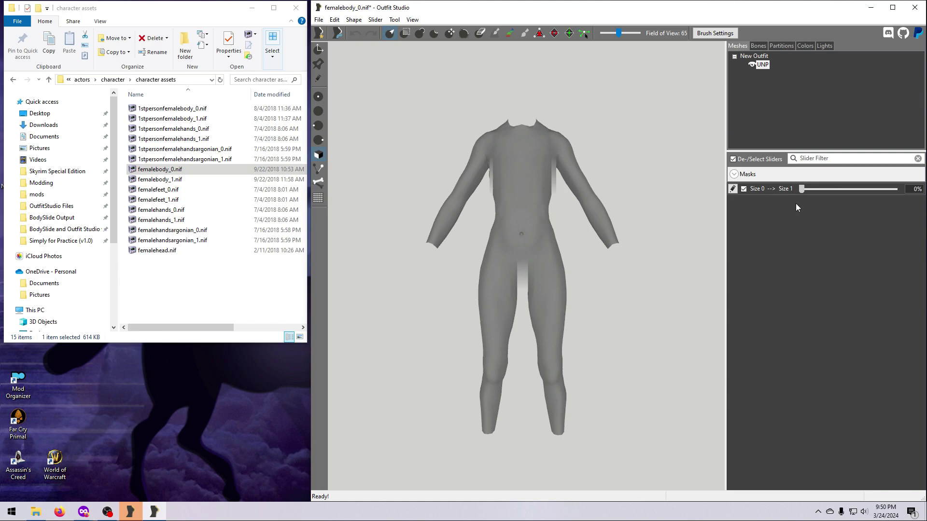
pyautogui.moveTo(801, 188); pyautogui.dragTo(905, 211)
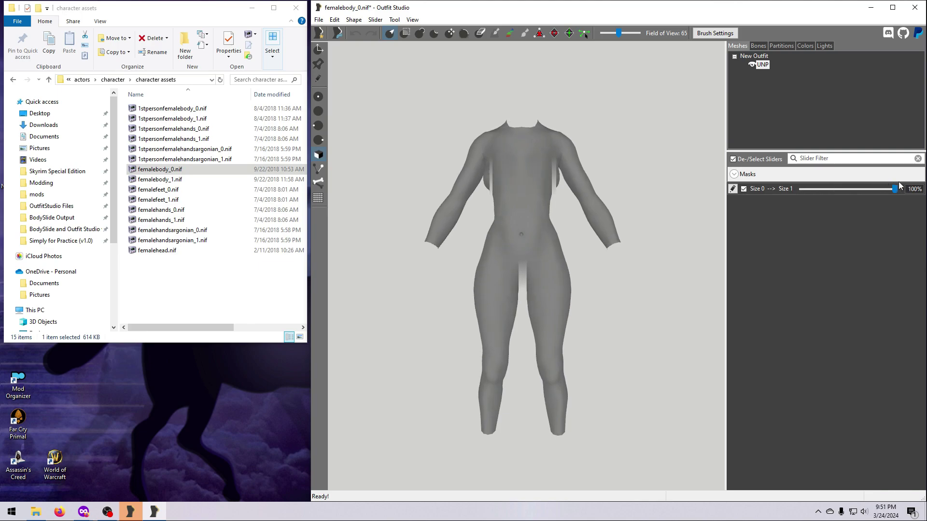
# - Set the morphed body as the base shape and create a 'Size 1 --> Size 0' slider
pyautogui.click(376, 20)
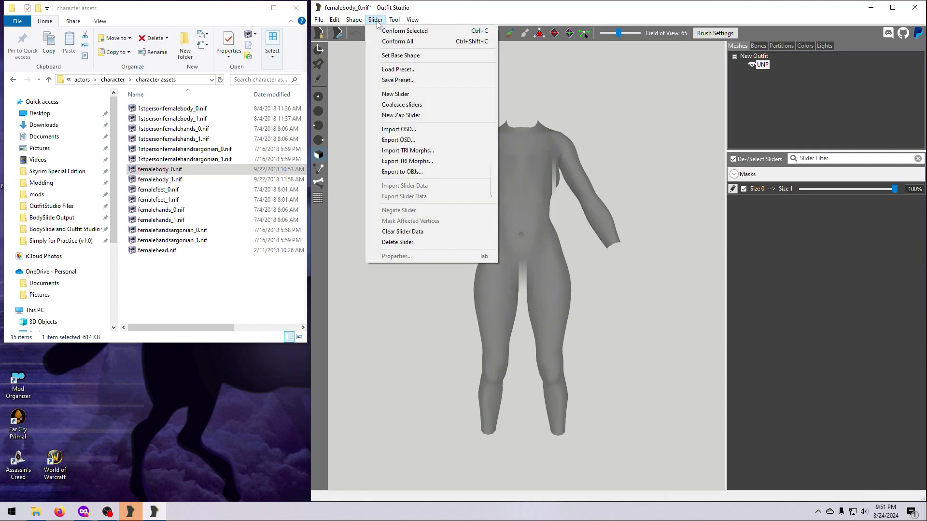
pyautogui.click(399, 55)
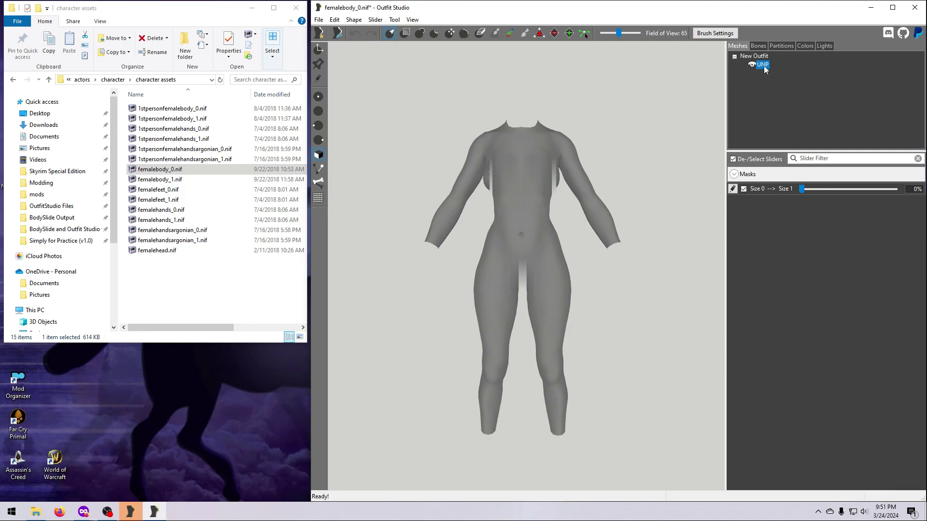
pyautogui.click(375, 19)
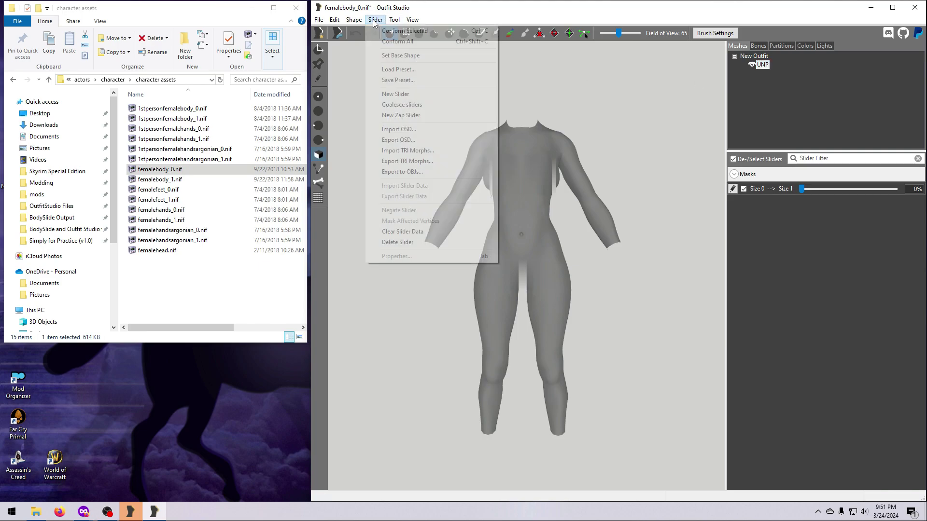
pyautogui.click(395, 93)
pyautogui.write('Size 1 --> ')
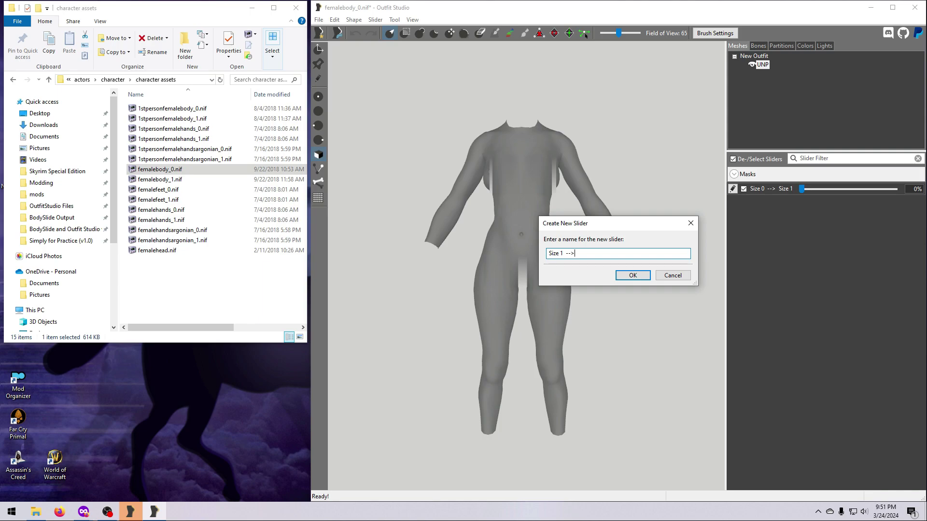
pyautogui.write('Size 0')
pyautogui.click(628, 276)
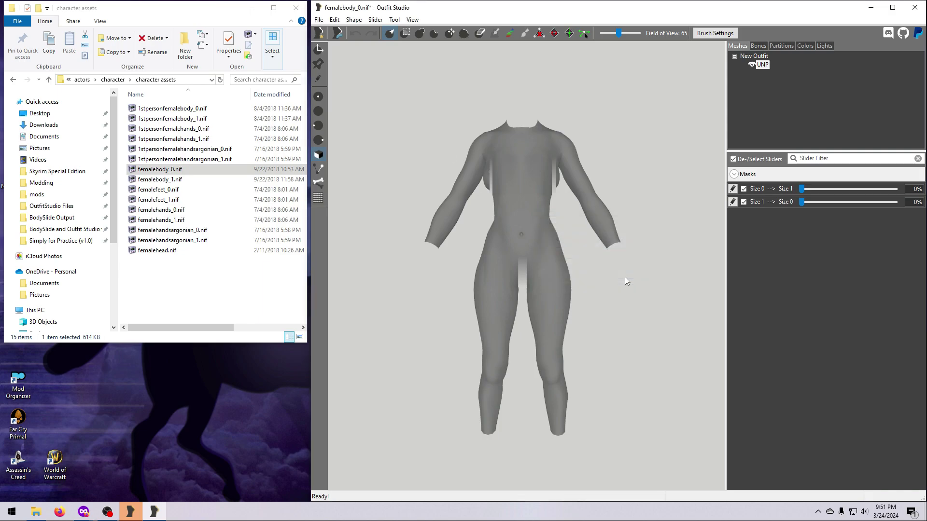
# - In edit mode, import femalebody_0.nif as the Size 1 --> Size 0 slider's data
pyautogui.click(732, 202)
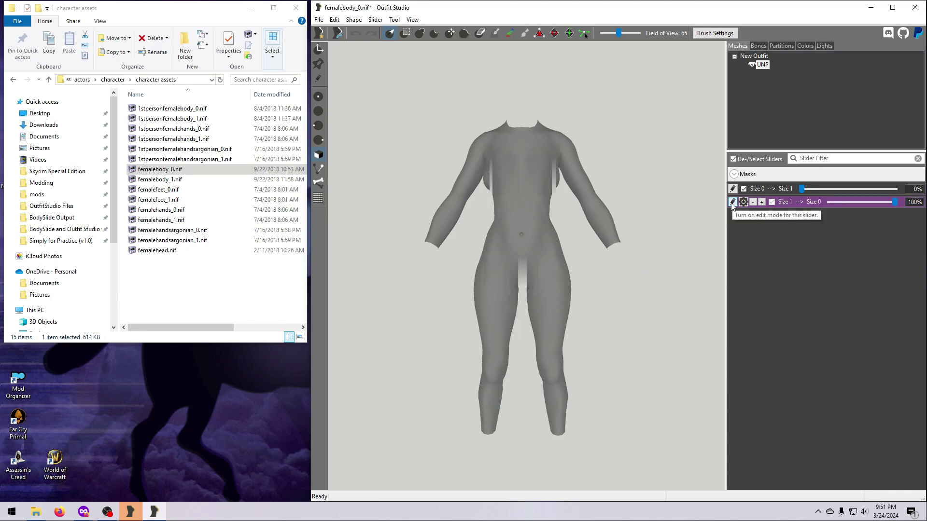
pyautogui.click(375, 19)
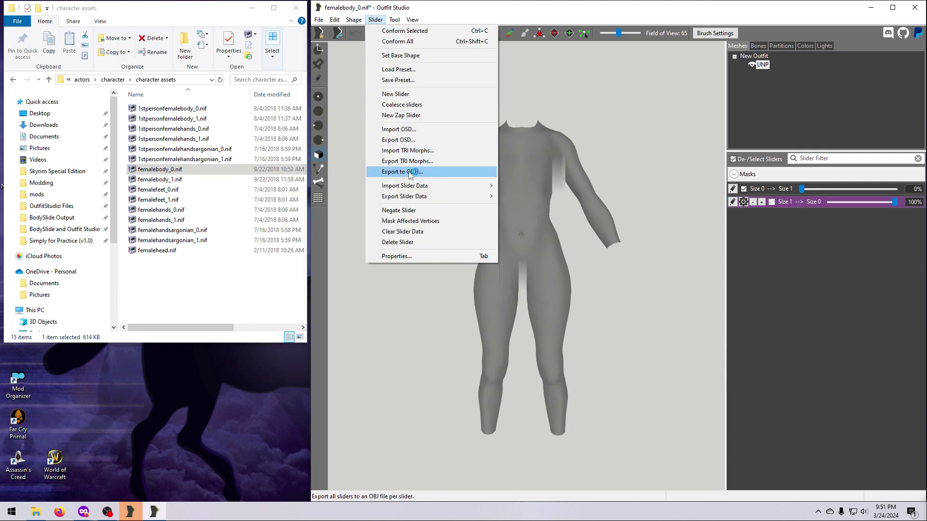
pyautogui.moveTo(414, 187)
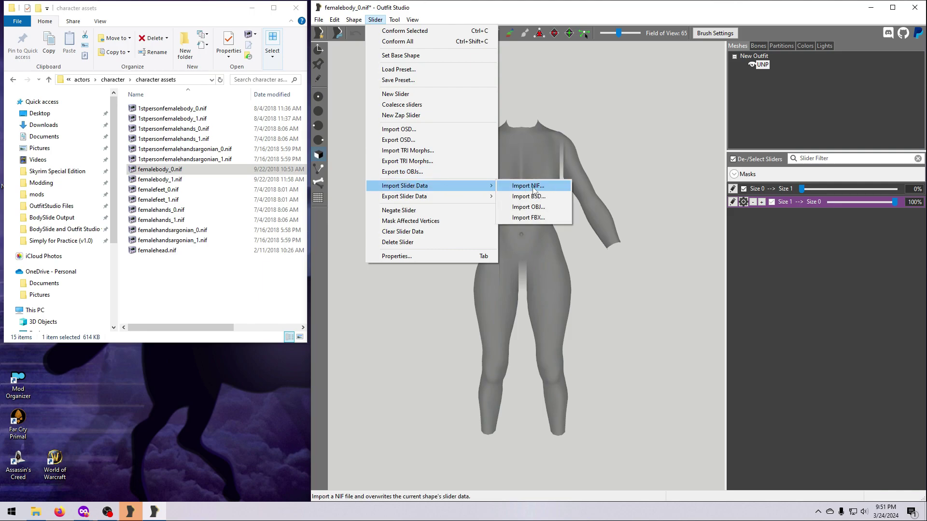
pyautogui.click(529, 186)
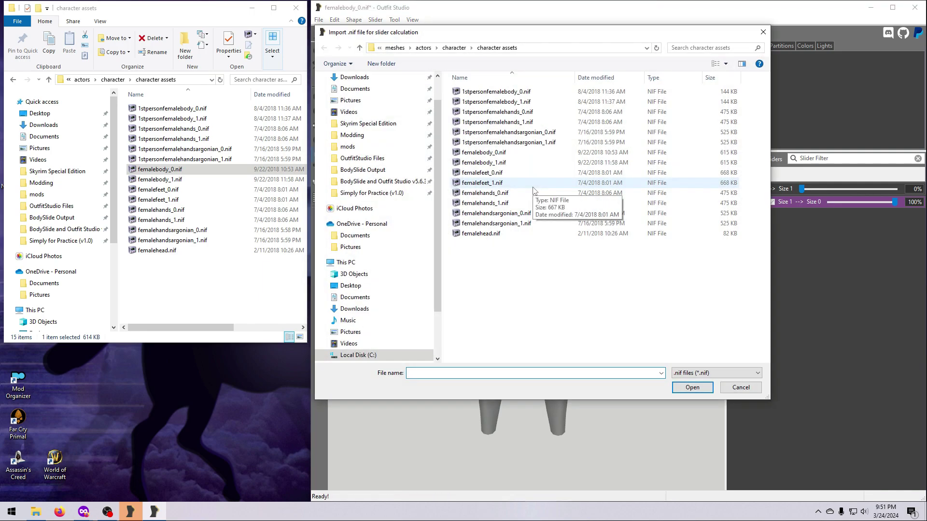
pyautogui.click(489, 153)
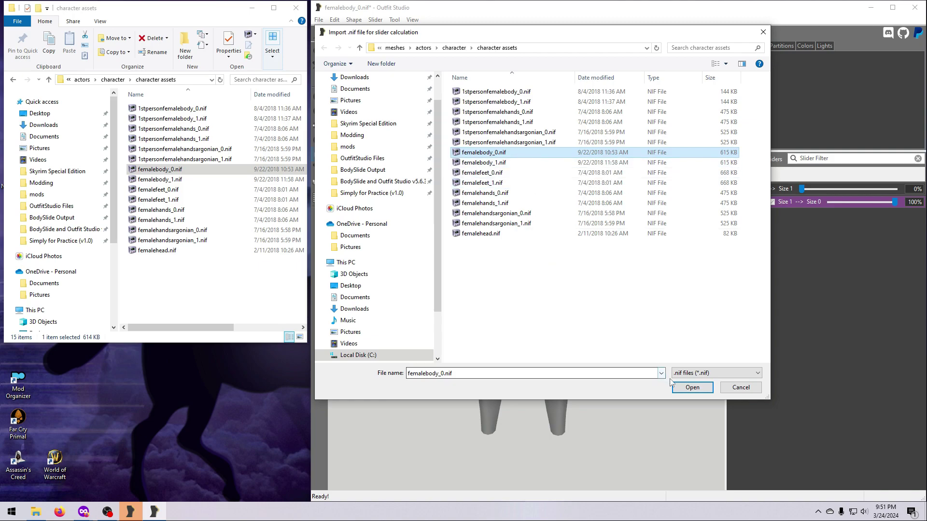
pyautogui.click(691, 387)
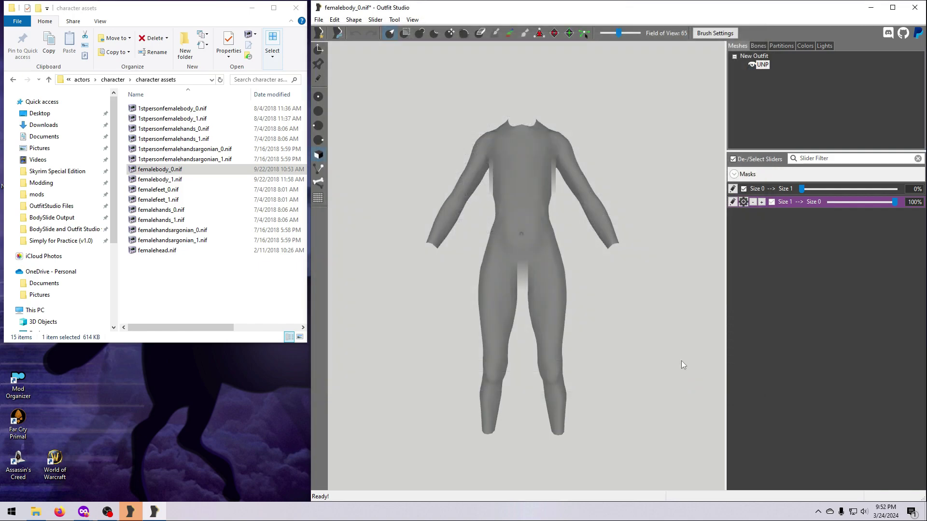
# - Leave edit mode and test Size 1 --> Size 0 between 0% and 100%, ending at 100%
pyautogui.click(733, 202)
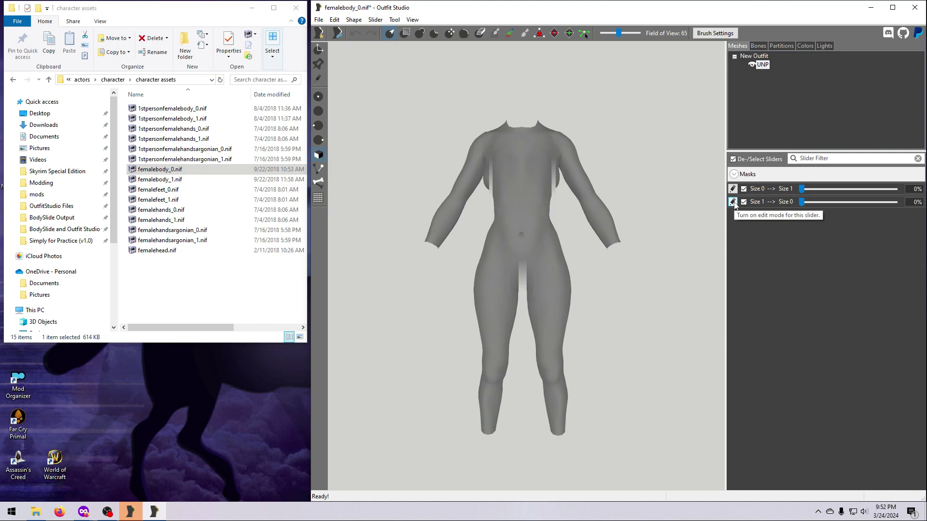
pyautogui.moveTo(803, 205); pyautogui.dragTo(912, 232)
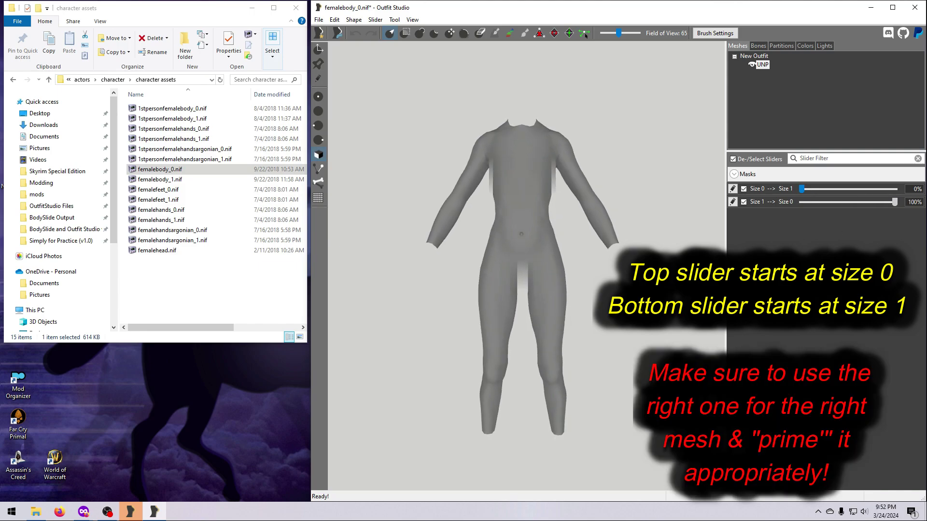
pyautogui.moveTo(895, 202); pyautogui.dragTo(801, 202)
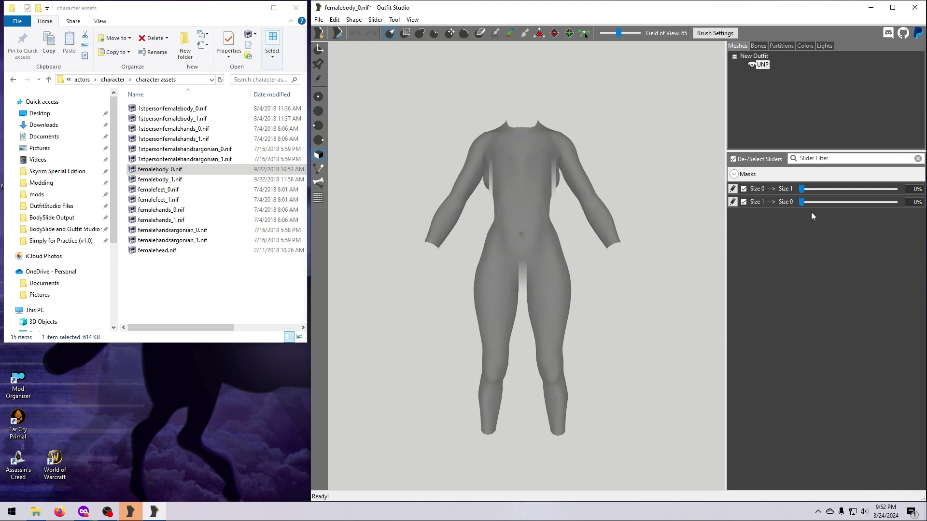
pyautogui.moveTo(803, 203); pyautogui.dragTo(910, 218)
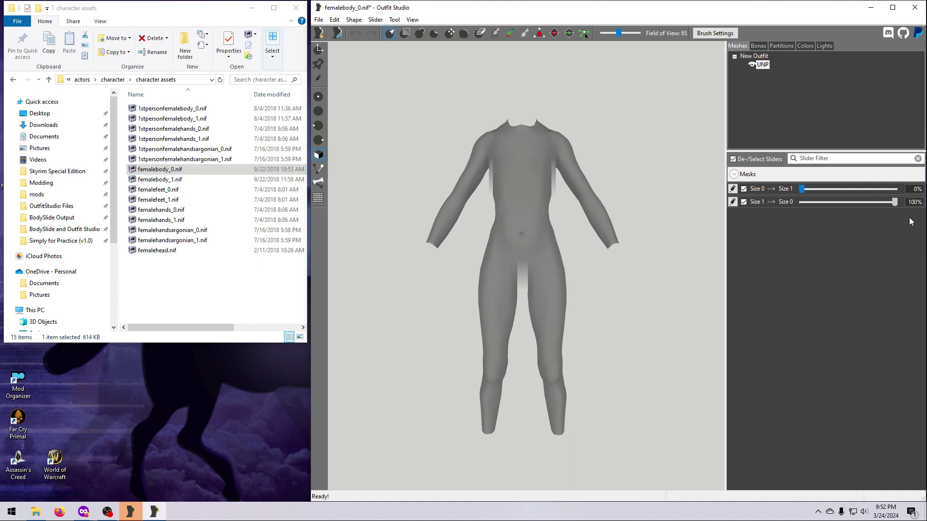
# - Set the current body as base shape, then test both size sliders at 100% and 0%
pyautogui.click(375, 19)
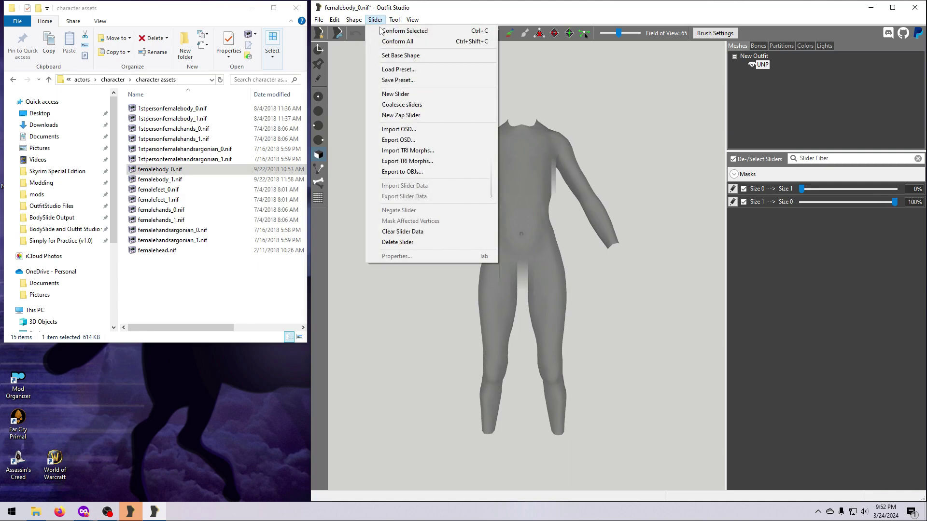
pyautogui.click(399, 56)
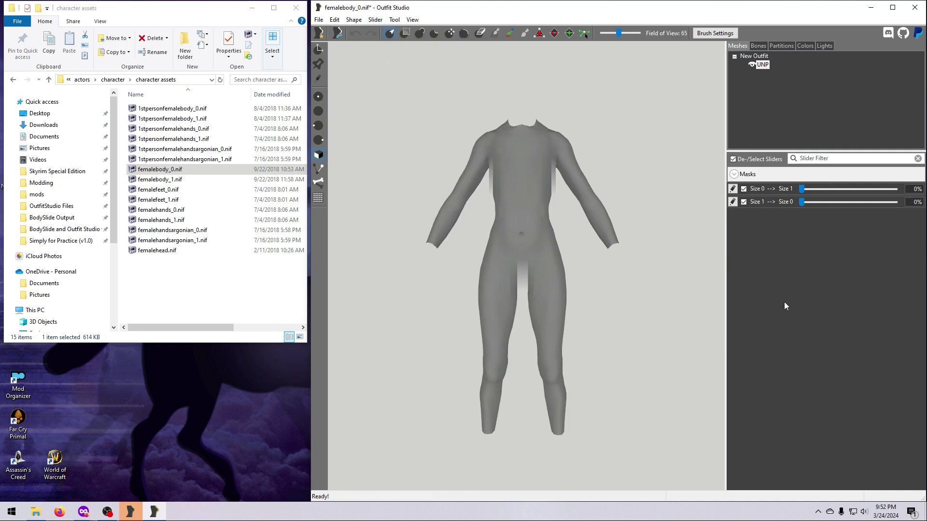
pyautogui.moveTo(801, 189); pyautogui.dragTo(778, 201)
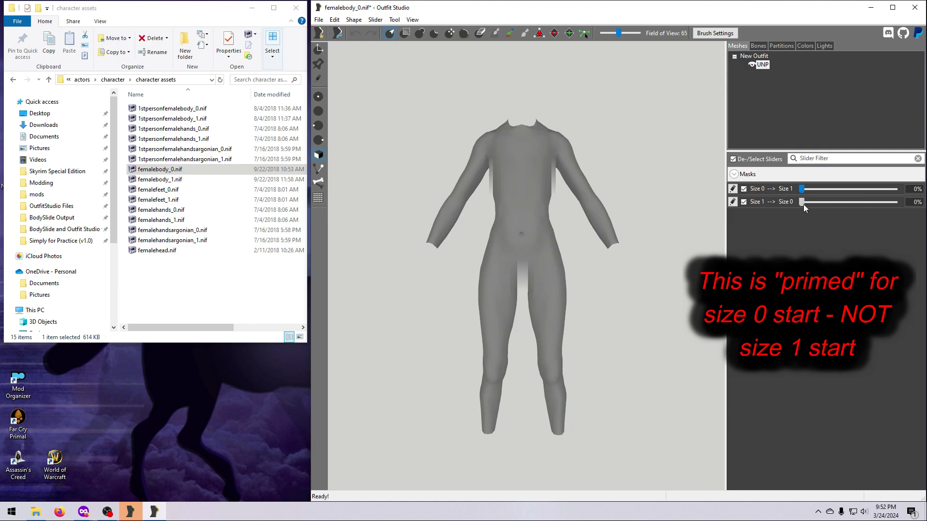
pyautogui.moveTo(802, 202); pyautogui.dragTo(894, 203)
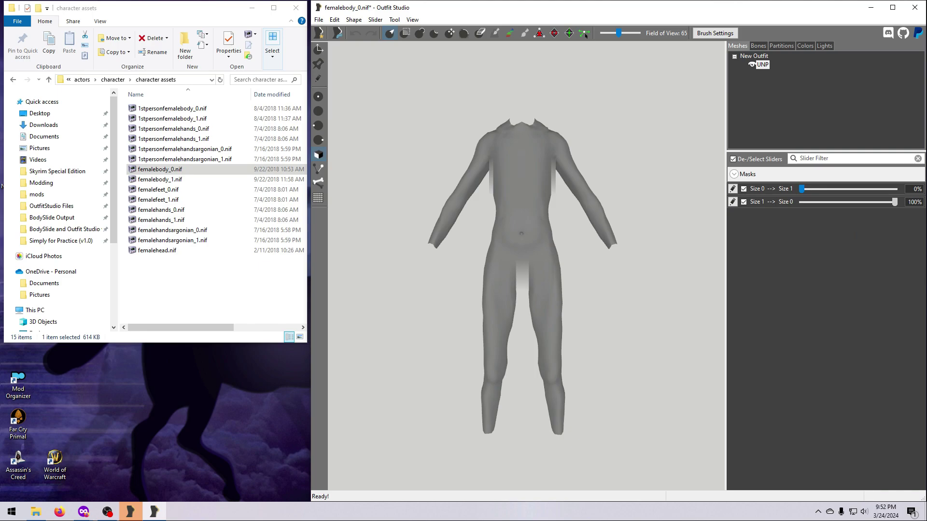
pyautogui.moveTo(894, 202); pyautogui.dragTo(802, 242)
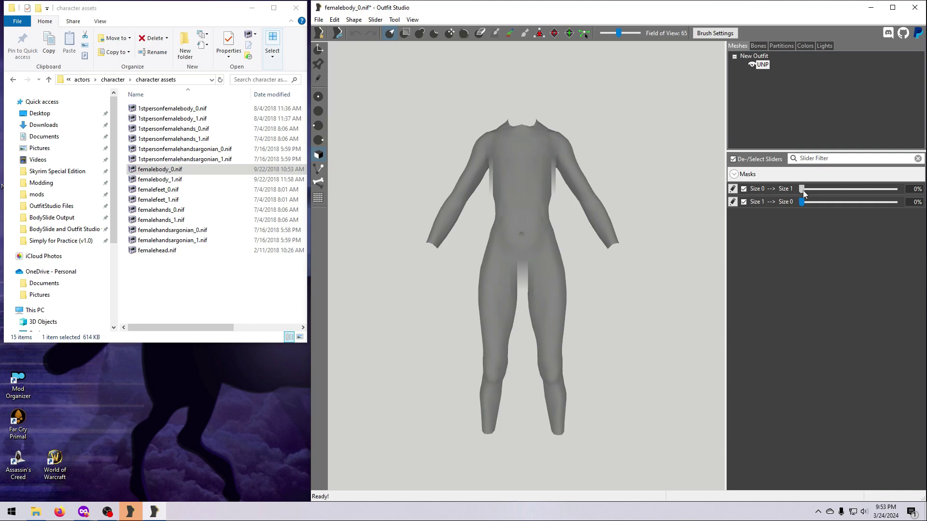
pyautogui.moveTo(803, 190); pyautogui.dragTo(897, 193)
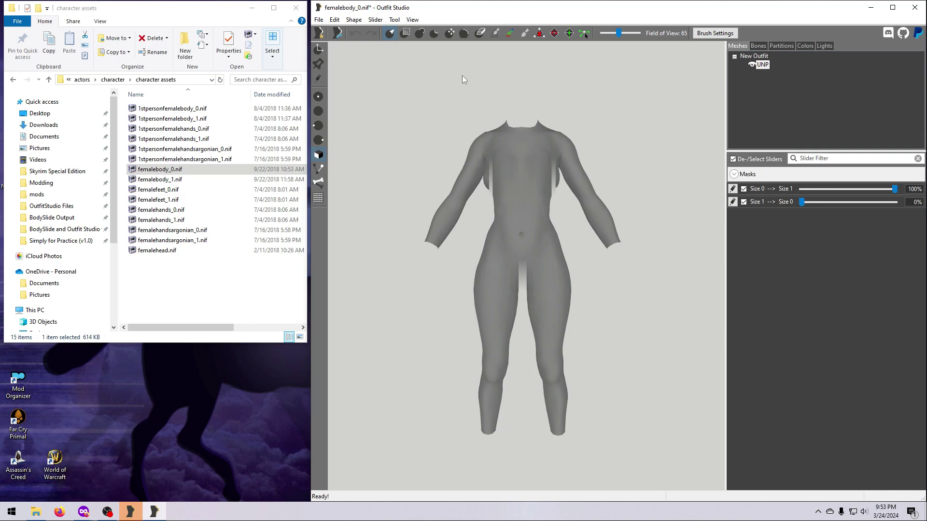
# - Repeatedly apply each size morph and set it as the base shape, leaving both sliders at 0%
pyautogui.click(376, 19)
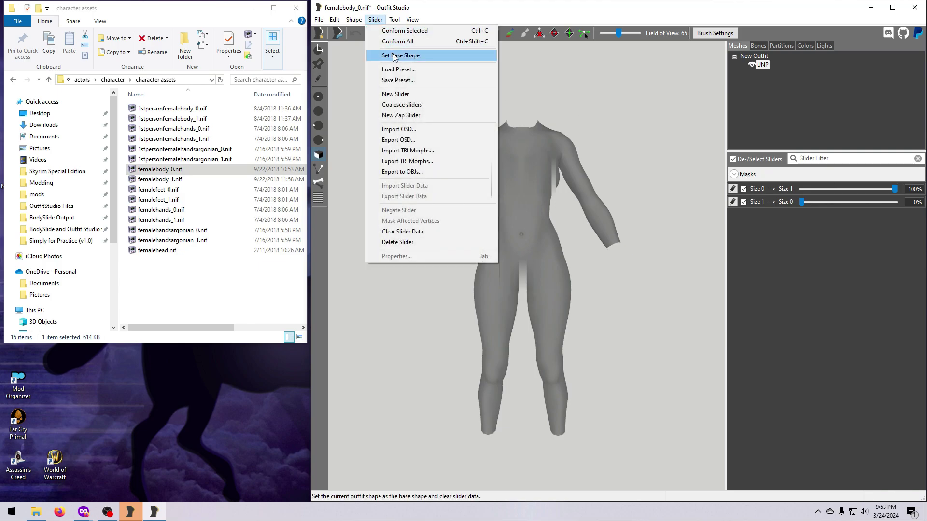
pyautogui.click(394, 56)
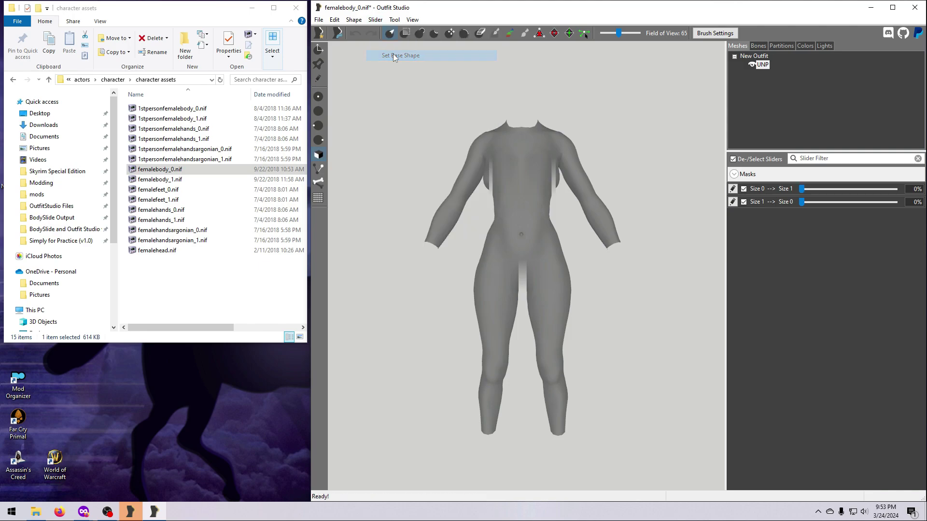
pyautogui.moveTo(801, 201); pyautogui.dragTo(896, 213)
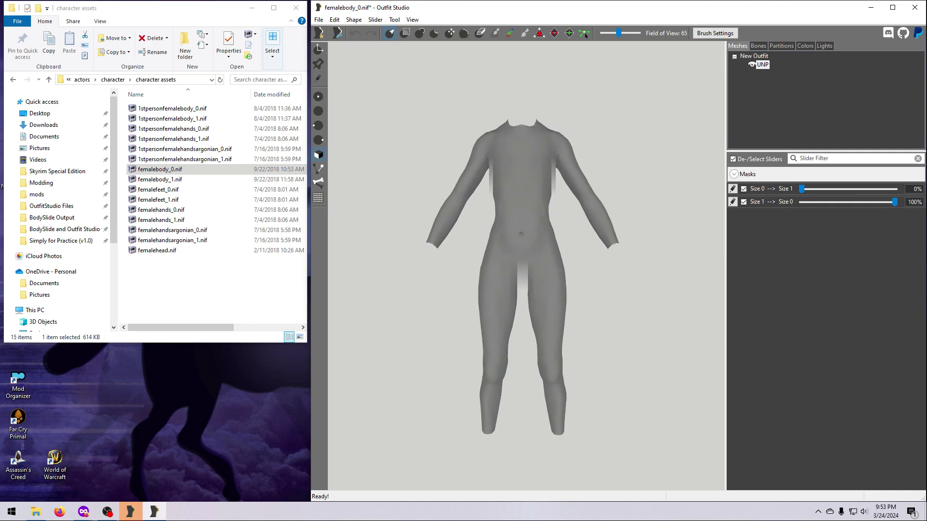
pyautogui.click(375, 20)
pyautogui.click(399, 56)
pyautogui.moveTo(801, 189); pyautogui.dragTo(895, 188)
pyautogui.click(375, 19)
pyautogui.click(398, 56)
pyautogui.moveTo(801, 202); pyautogui.dragTo(883, 212)
pyautogui.click(375, 19)
pyautogui.click(398, 56)
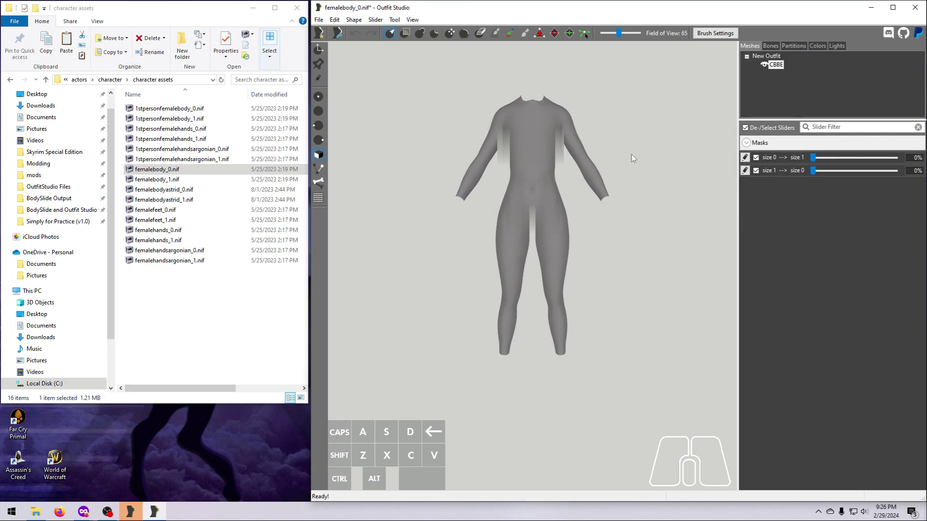
# - Save the project as 'CBBE Body Size Conversion', applying the name to the project files
pyautogui.click(319, 20)
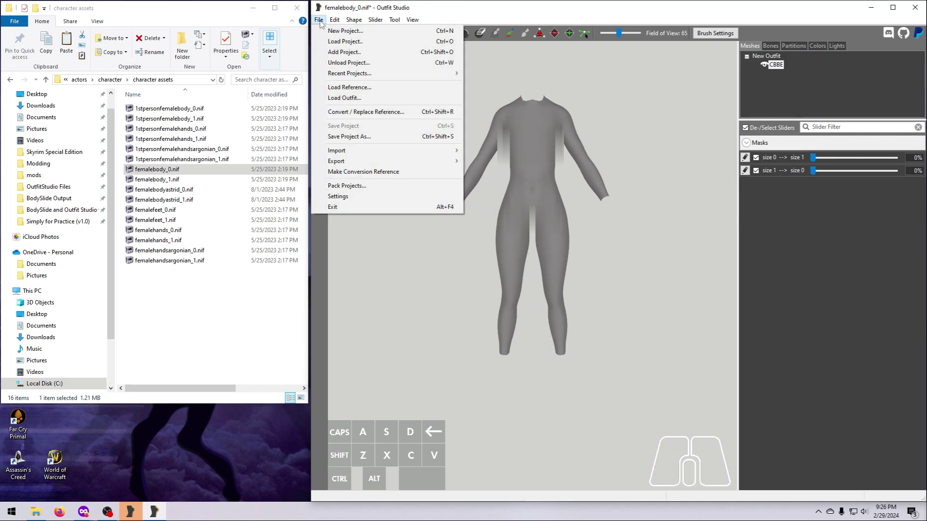
pyautogui.click(347, 137)
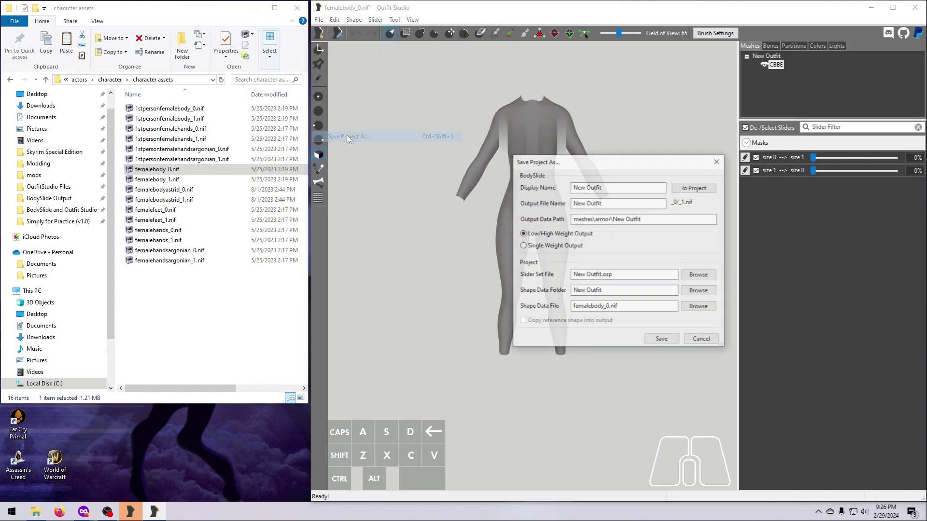
pyautogui.tripleClick(588, 185)
pyautogui.write('CBBE Body Size Conversion')
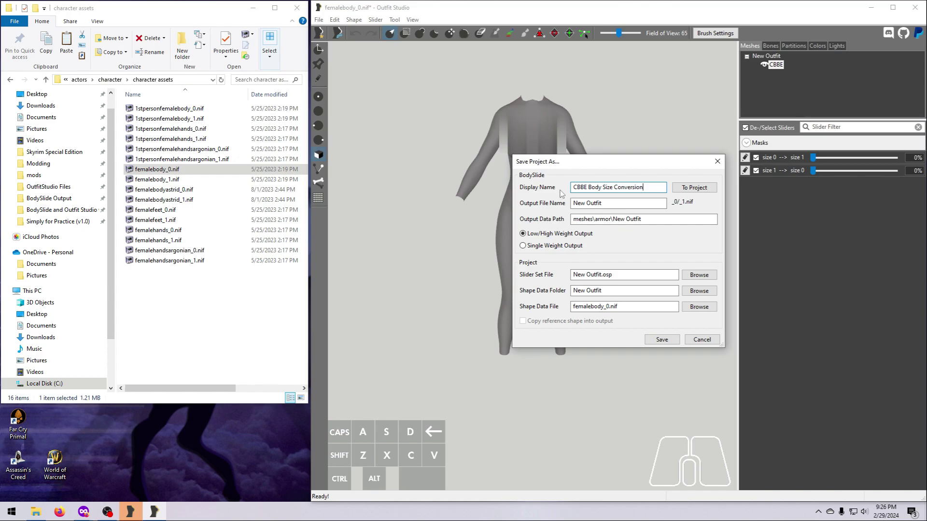
pyautogui.click(691, 188)
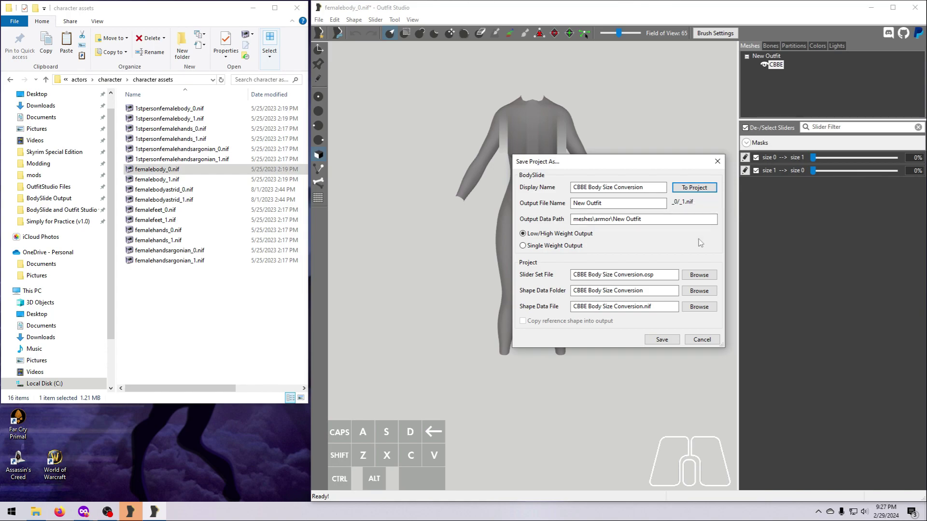
pyautogui.click(661, 340)
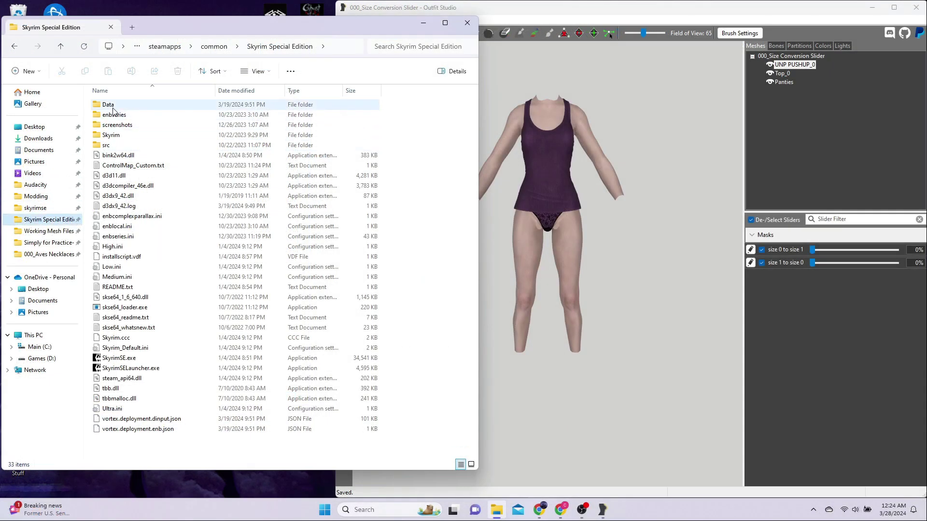
# - Browse from the game's Data folder through CalienteTools > BodySlide into ShapeData
pyautogui.click(112, 104)
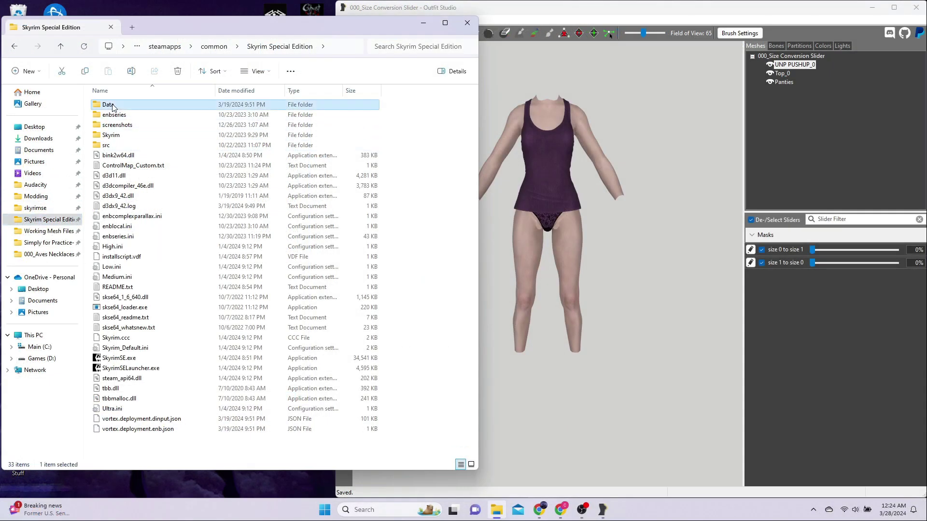
pyautogui.doubleClick(112, 104)
pyautogui.doubleClick(116, 114)
pyautogui.doubleClick(118, 105)
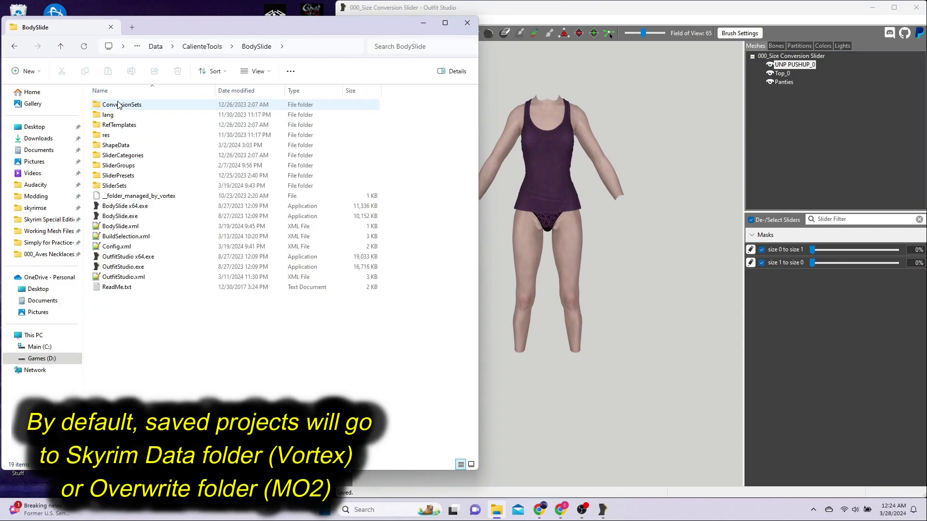
pyautogui.doubleClick(140, 146)
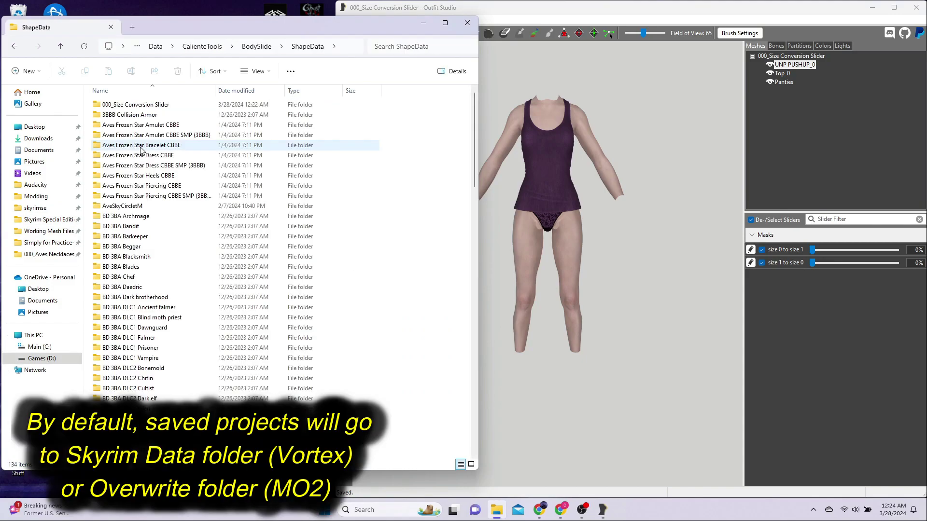
# - Check the SliderSets project folder, then select both SliderSets and ShapeData in BodySlide
pyautogui.click(253, 50)
pyautogui.doubleClick(135, 187)
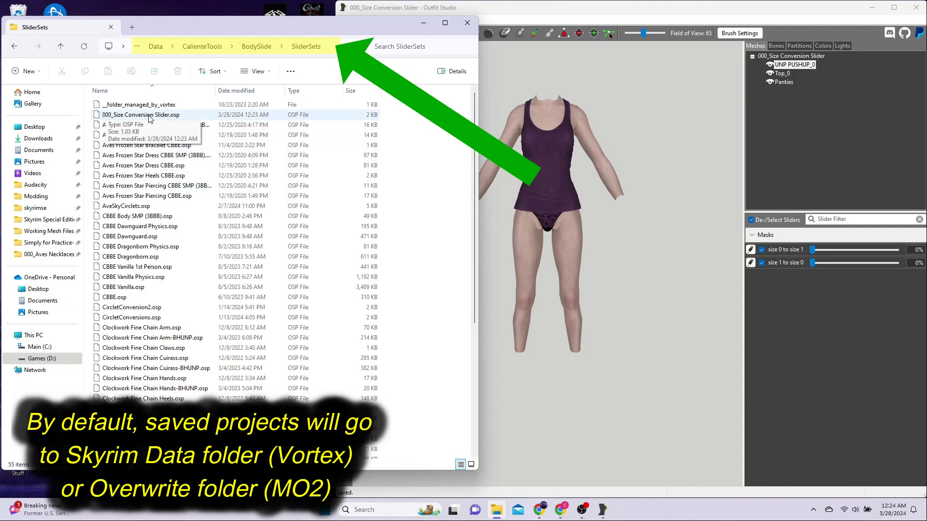
pyautogui.click(256, 46)
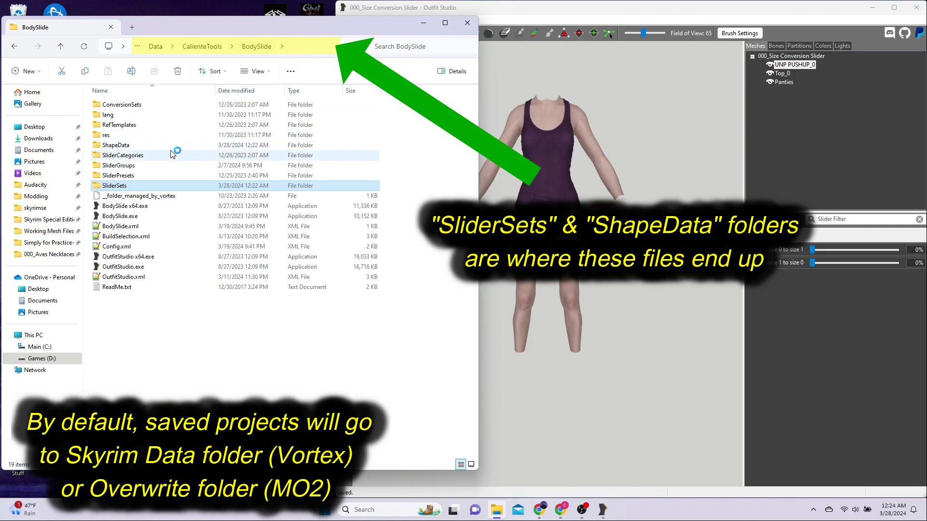
pyautogui.keyDown('ctrl'); pyautogui.click(151, 145); pyautogui.keyUp('ctrl')
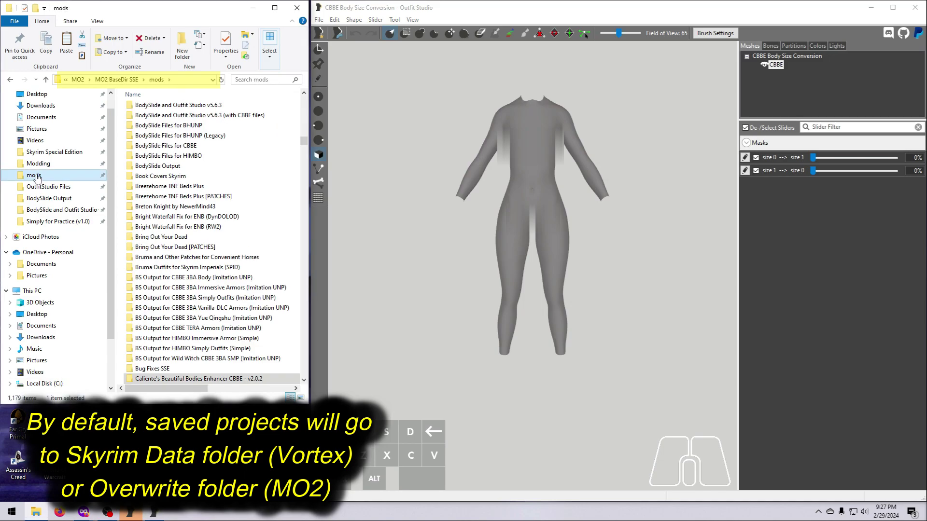
# - Browse overwrite > CalienteTools > BodySlide > ShapeData into the CBBE Body Size Conversion folder
pyautogui.click(116, 79)
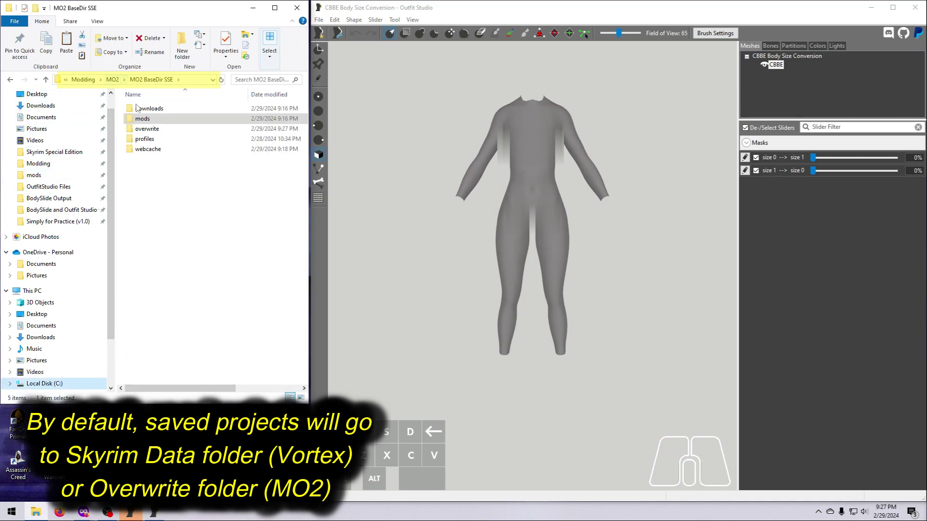
pyautogui.doubleClick(154, 129)
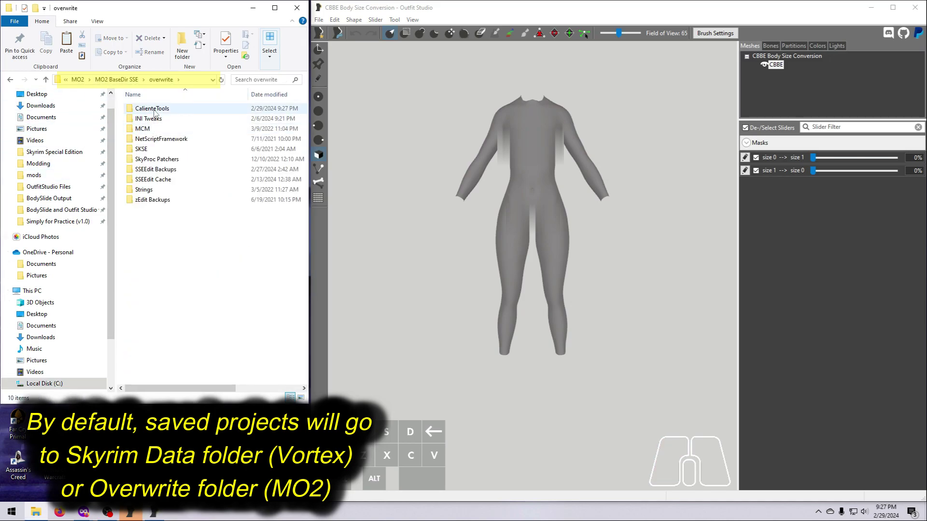
pyautogui.doubleClick(153, 109)
pyautogui.click(154, 109)
pyautogui.doubleClick(154, 109)
pyautogui.doubleClick(155, 109)
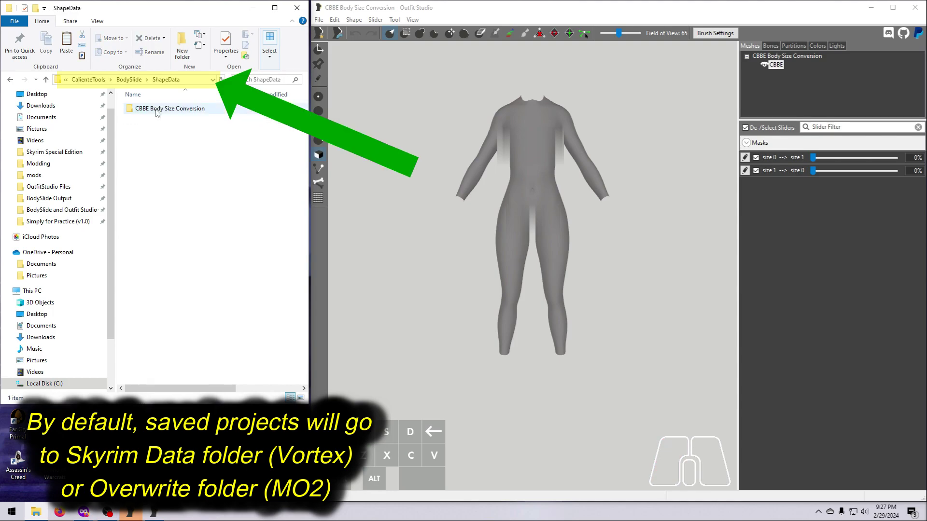
pyautogui.click(155, 112)
pyautogui.doubleClick(155, 111)
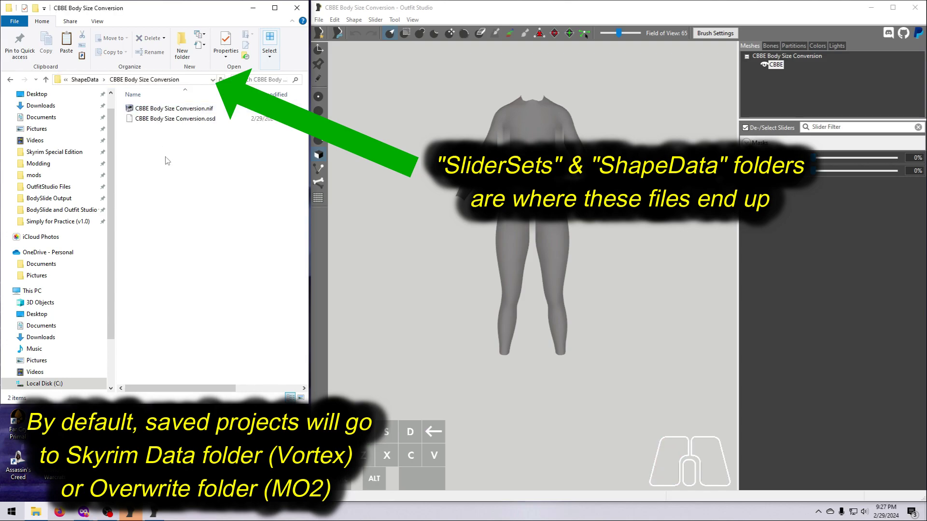
# - Back in overwrite, create a new folder named 'My Custom Conversion Projects'
pyautogui.click(85, 79)
pyautogui.click(129, 79)
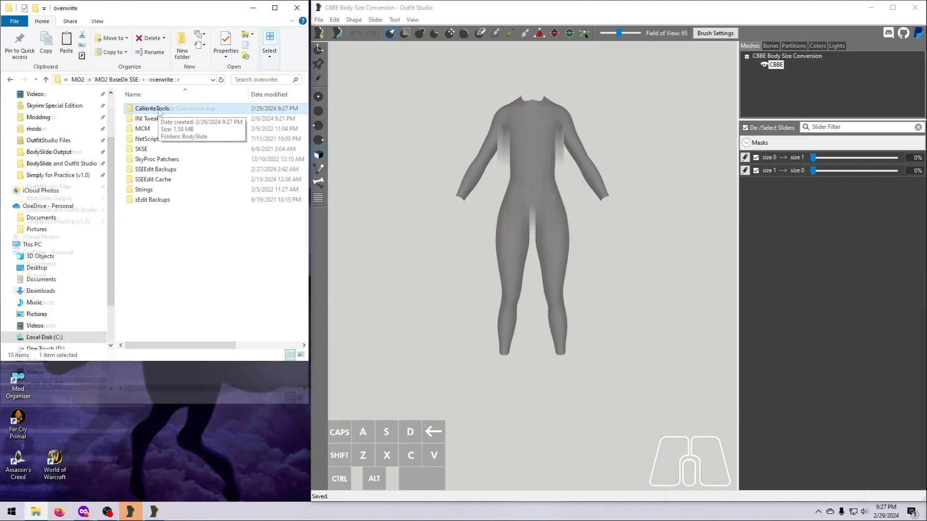
pyautogui.click(182, 44)
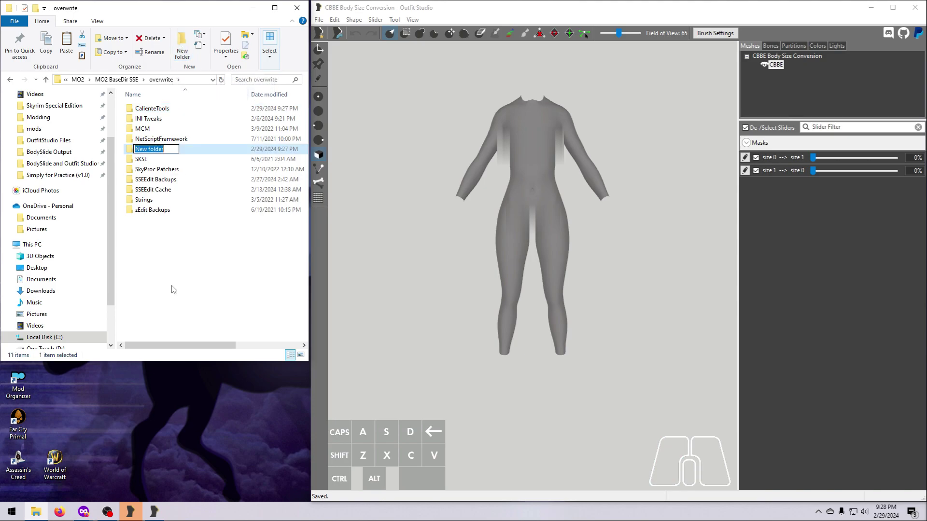
pyautogui.write('My Custom Conversion Projects')
pyautogui.press('Return')
# - Move CalienteTools into My Custom Conversion Projects and paste that folder into mods
pyautogui.moveTo(152, 108); pyautogui.dragTo(208, 138)
pyautogui.click(34, 128)
pyautogui.hotkey('ctrl', 'v')
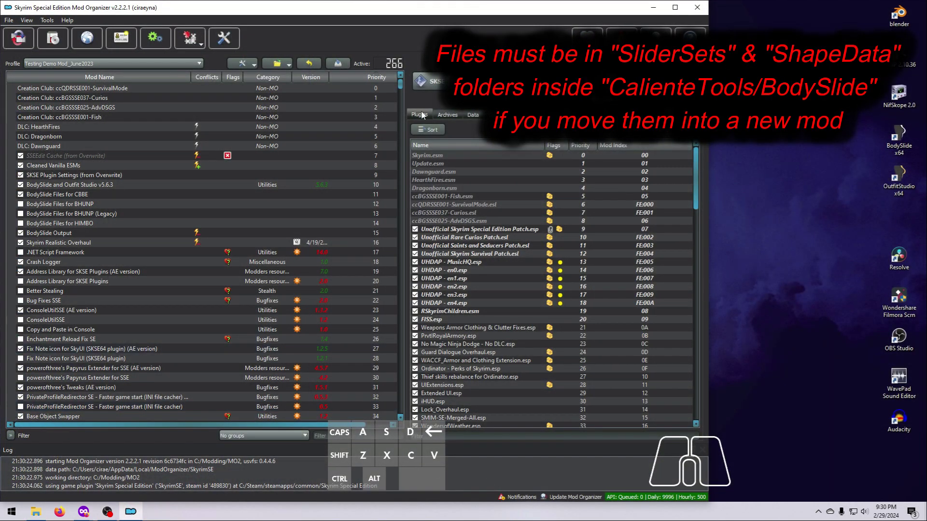
# - Enable My Custom Conversion Projects and expand its CalienteTools > BodySlide ShapeData and SliderSets file tree
pyautogui.moveTo(409, 284); pyautogui.dragTo(408, 450)
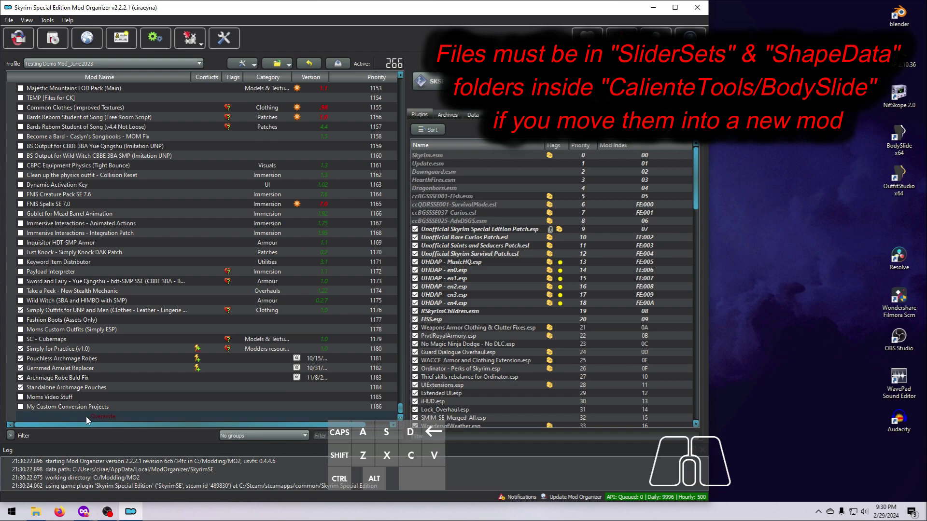
pyautogui.click(22, 408)
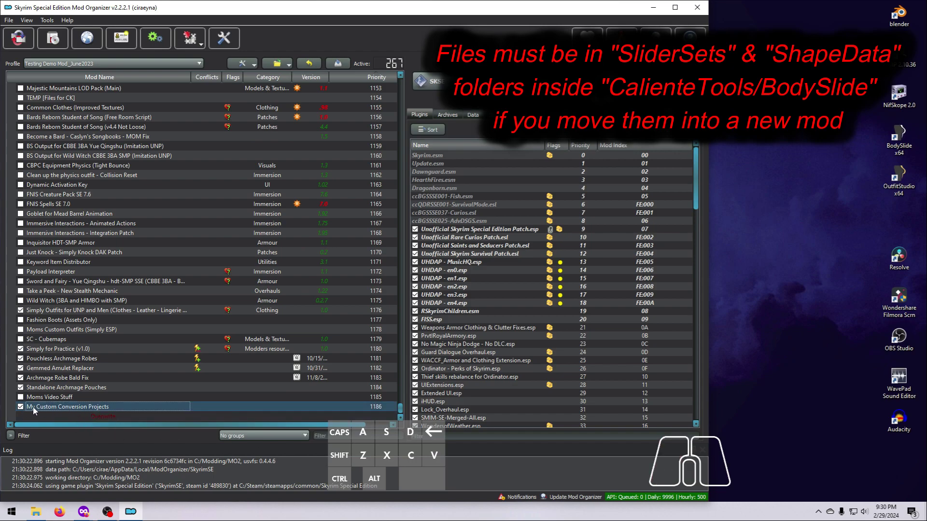
pyautogui.doubleClick(102, 410)
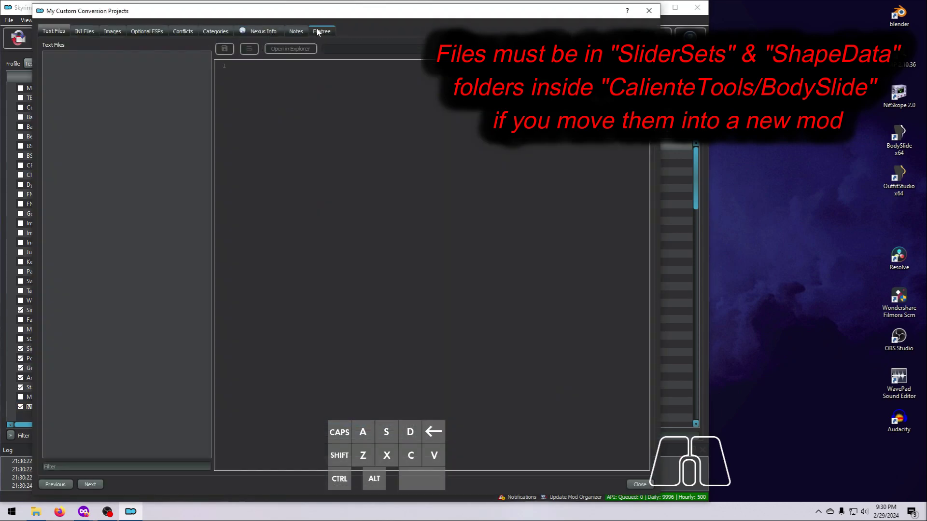
pyautogui.click(322, 31)
pyautogui.click(48, 77)
pyautogui.click(57, 86)
pyautogui.click(67, 96)
pyautogui.click(67, 115)
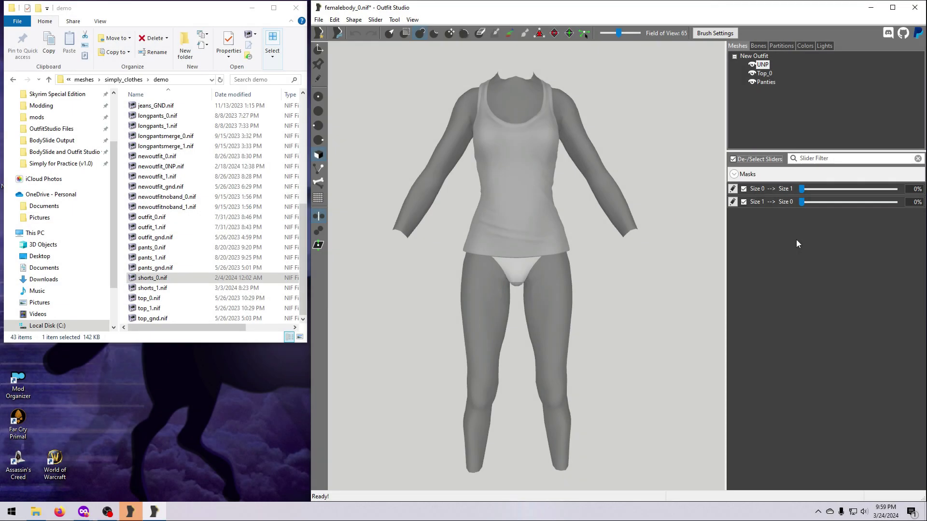
pyautogui.moveTo(800, 190); pyautogui.dragTo(771, 252)
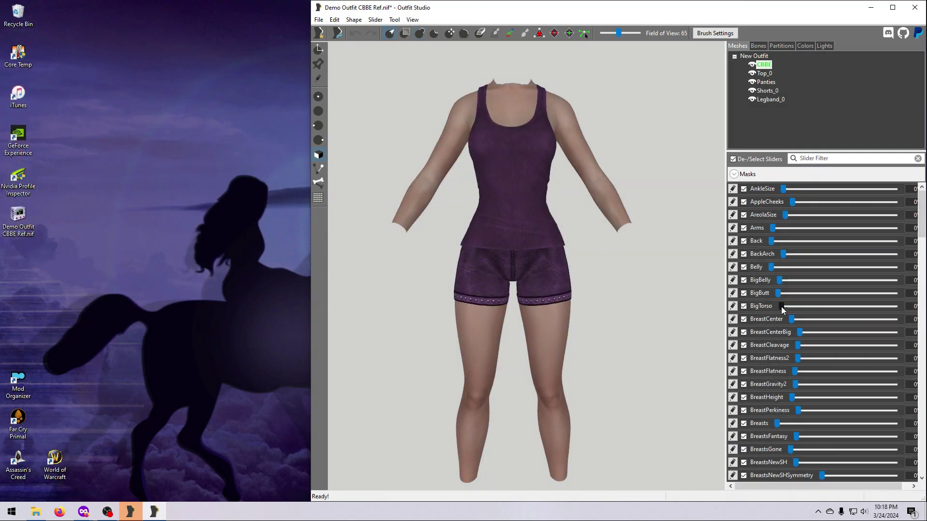
pyautogui.moveTo(780, 306); pyautogui.dragTo(763, 313)
pyautogui.moveTo(797, 410); pyautogui.dragTo(769, 424)
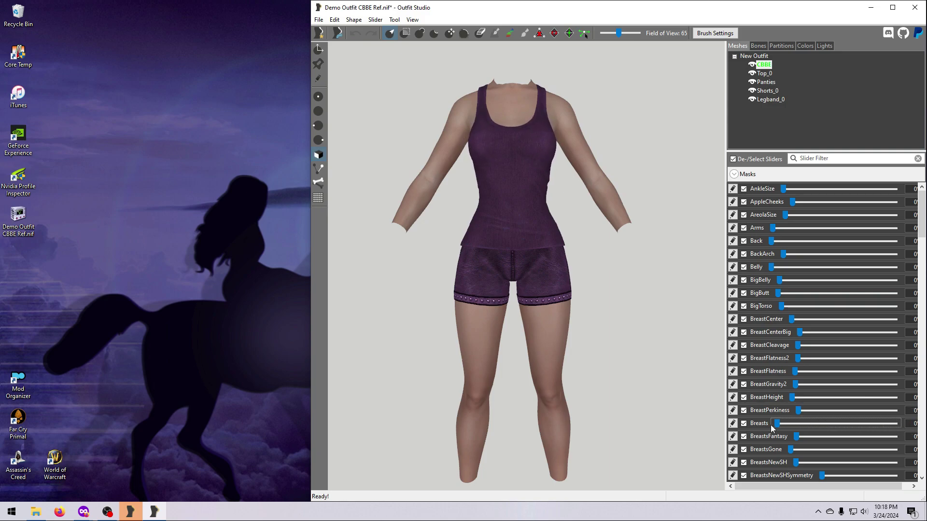
pyautogui.scroll(-10, 921, 233)
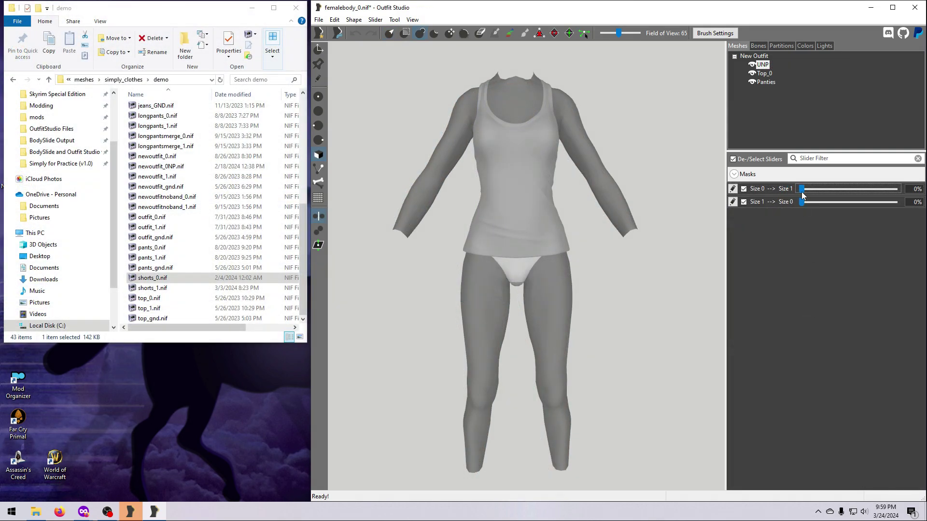
pyautogui.moveTo(802, 189); pyautogui.dragTo(769, 229)
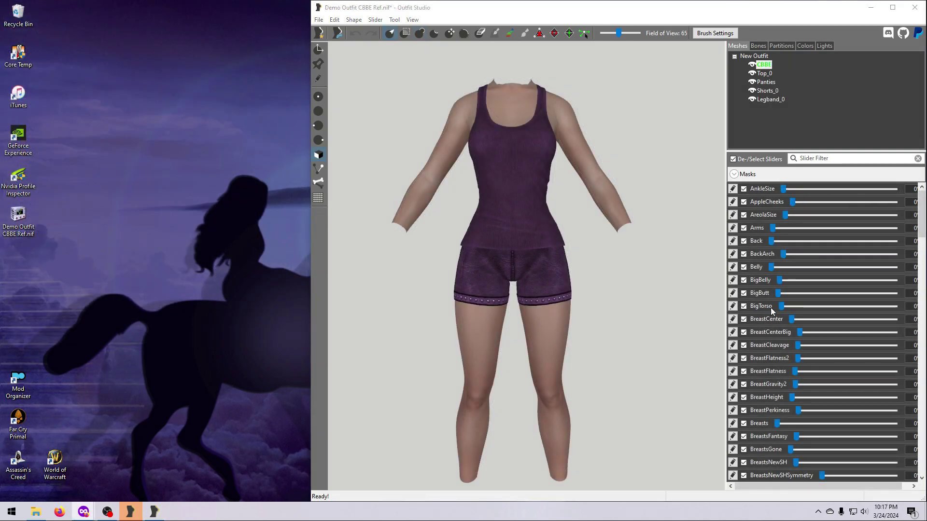
pyautogui.moveTo(781, 306)
pyautogui.mouseDown()
pyautogui.moveTo(867, 313)
pyautogui.moveTo(767, 312)
pyautogui.mouseUp()
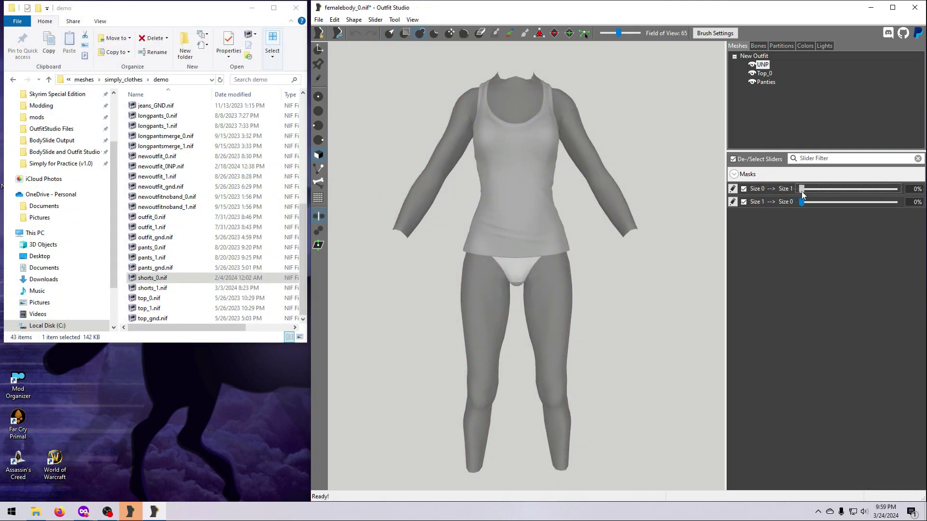
pyautogui.moveTo(803, 194)
pyautogui.mouseDown()
pyautogui.moveTo(899, 199)
pyautogui.moveTo(799, 194)
pyautogui.mouseUp()
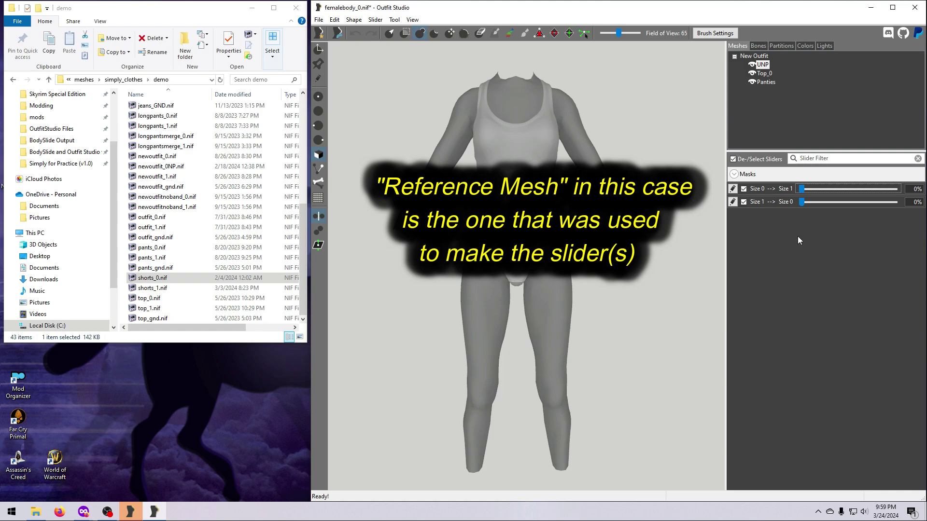
# - Apply Set Reference to the UNP mesh in the Meshes list
pyautogui.rightClick(763, 64)
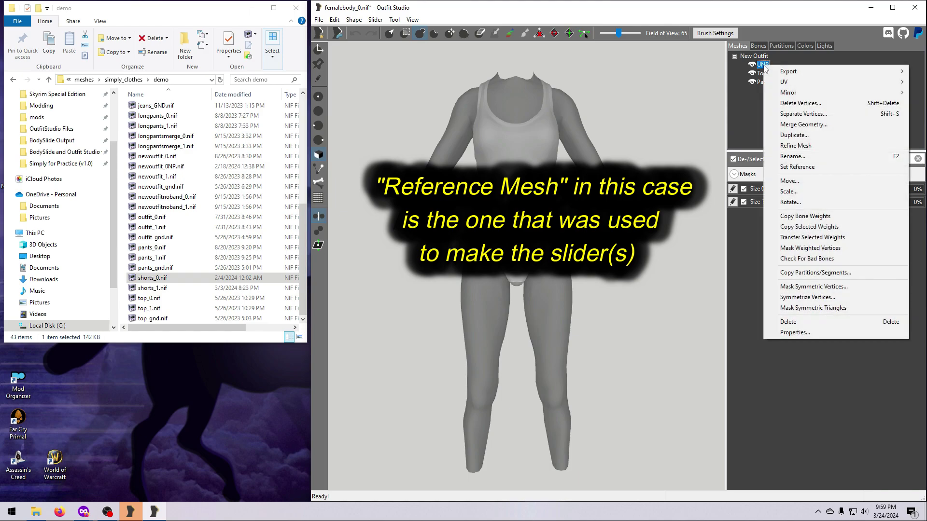
pyautogui.click(797, 167)
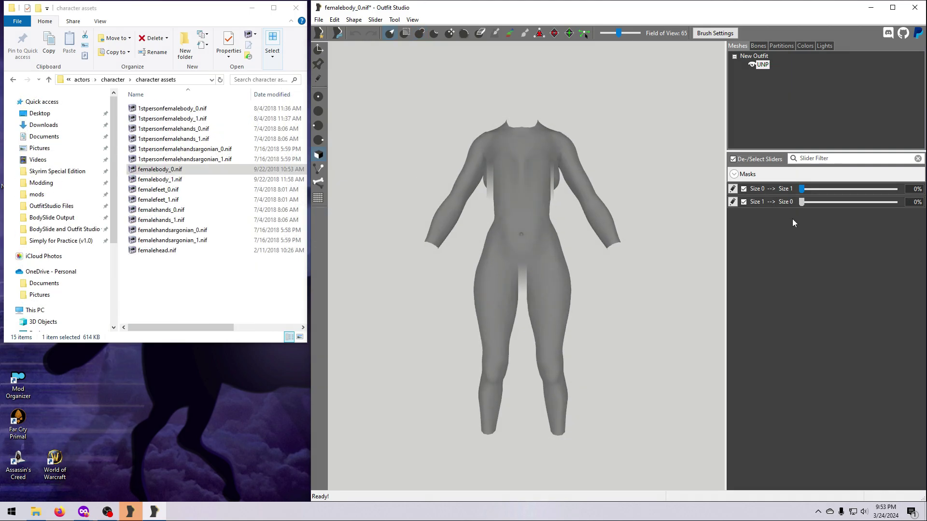
# - Push the Size 1 and Size 0 sliders to 100%, setting each result as the base shape
pyautogui.click(376, 20)
pyautogui.click(400, 56)
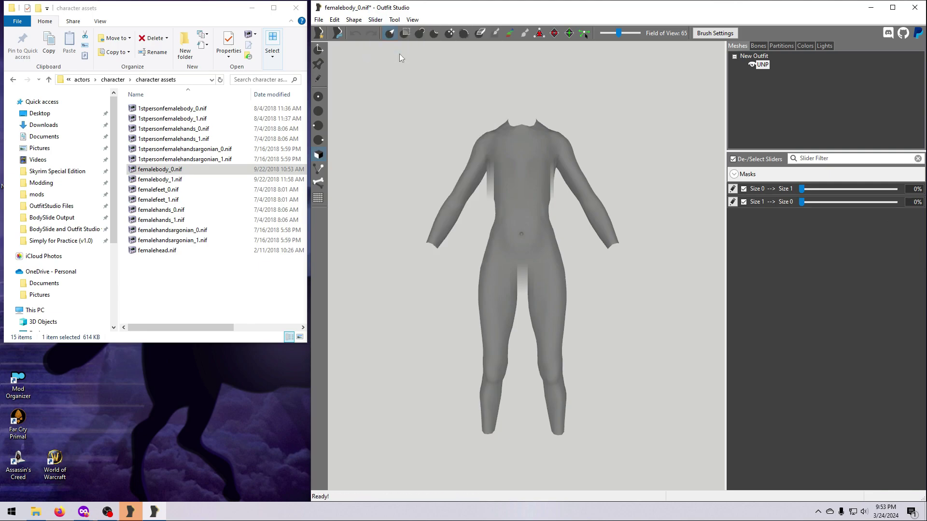
pyautogui.moveTo(800, 188); pyautogui.dragTo(895, 189)
pyautogui.click(376, 20)
pyautogui.click(399, 55)
pyautogui.moveTo(801, 201); pyautogui.dragTo(894, 201)
pyautogui.click(376, 21)
pyautogui.click(394, 56)
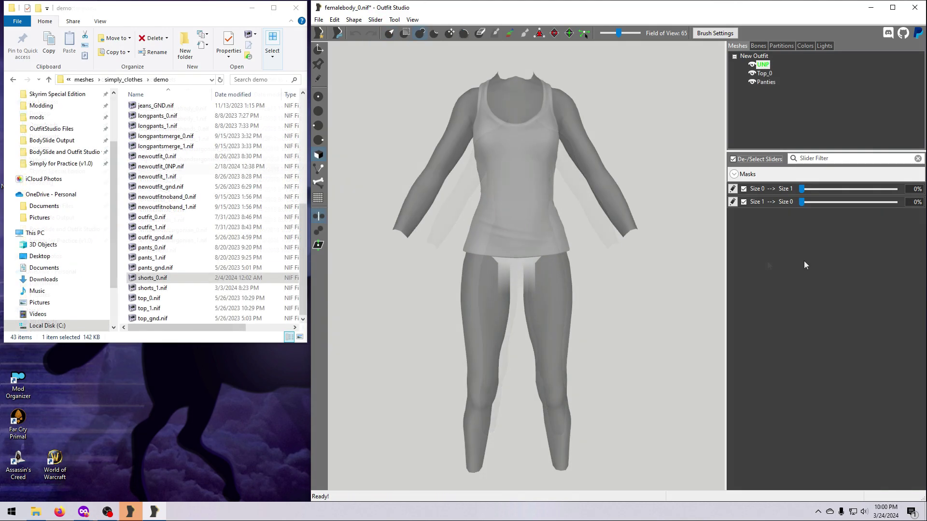
# - Load shorts_0.nif from Explorer into the viewport onto the UNP body
pyautogui.click(175, 280)
pyautogui.moveTo(175, 282); pyautogui.dragTo(494, 326)
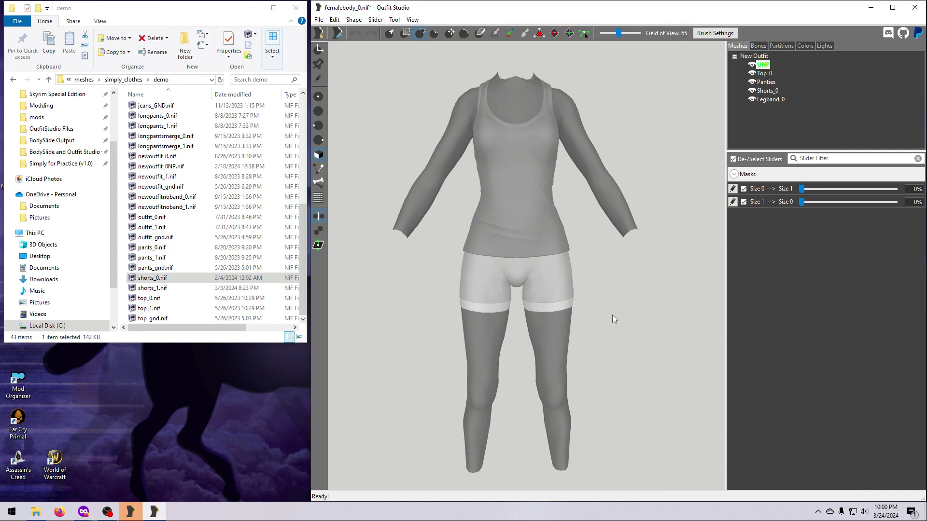
pyautogui.click(376, 19)
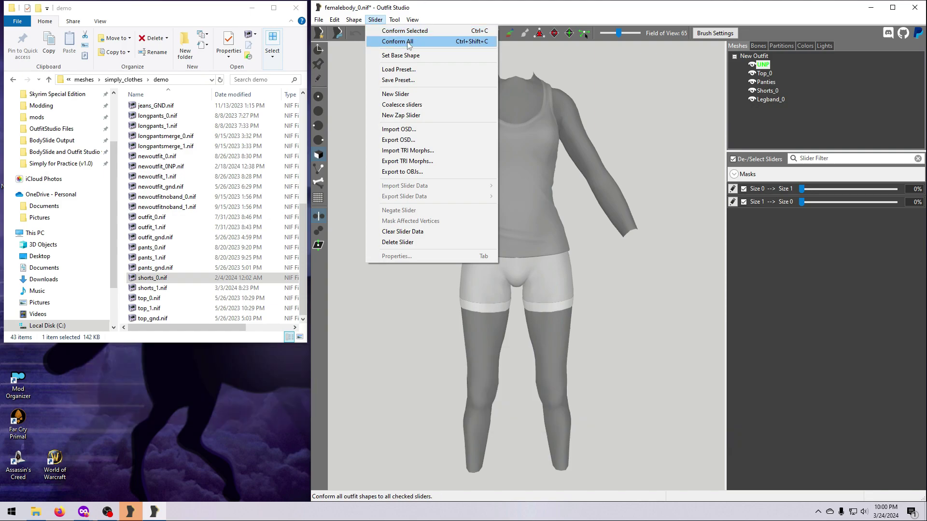
# - Conform all meshes with Default settings (search radius 10, 10 vertex targets) after trying Solid Object
pyautogui.click(408, 43)
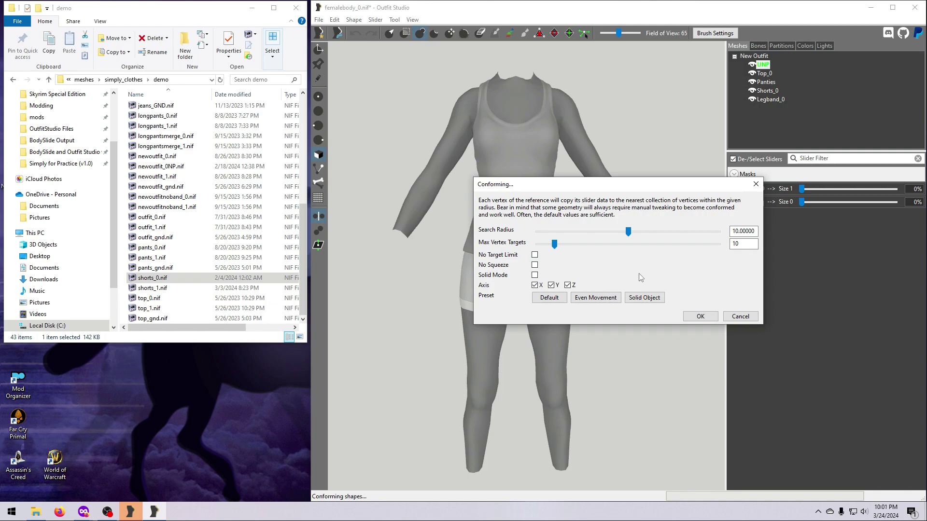
pyautogui.click(645, 298)
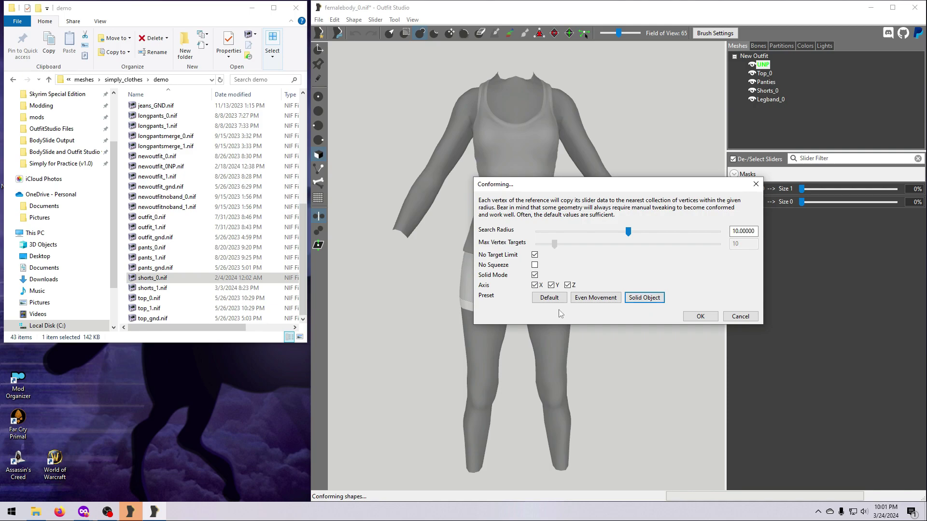
pyautogui.click(549, 299)
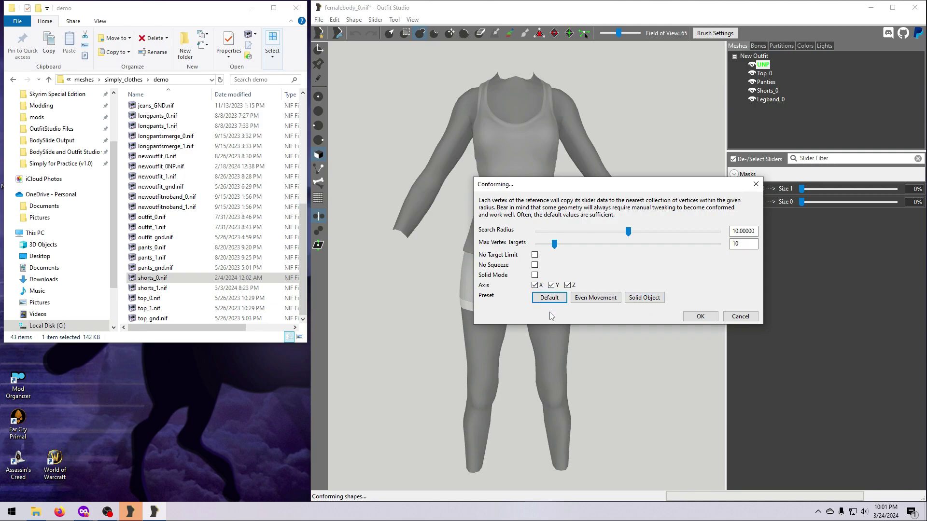
pyautogui.click(699, 318)
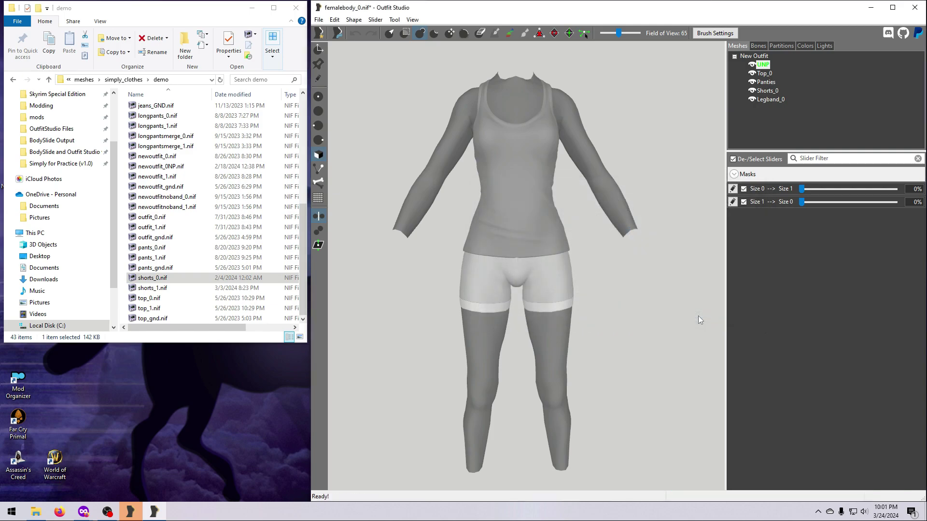
# - Slide Size 0 --> Size 1 back and forth, leaving body and outfit at 39%
pyautogui.click(802, 189)
pyautogui.moveTo(806, 190); pyautogui.dragTo(779, 200)
pyautogui.moveTo(805, 192); pyautogui.dragTo(865, 201)
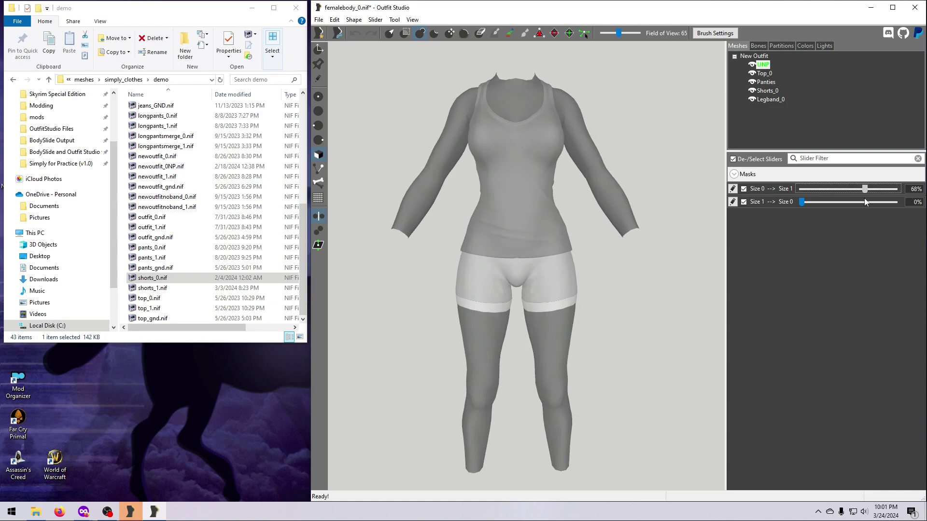
pyautogui.moveTo(864, 201); pyautogui.dragTo(839, 193)
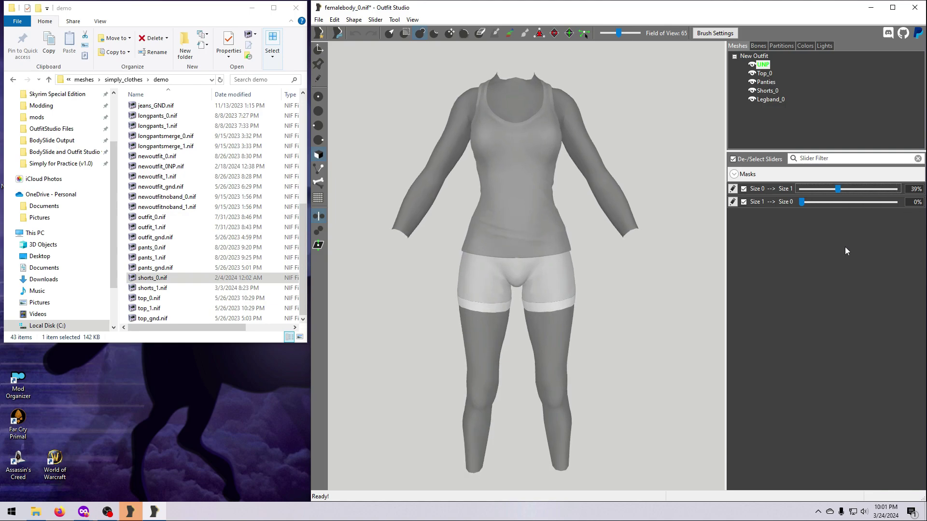
# - Make the morphed body the new base shape, then preview the Breasts, ChubbyArms and ChubbyWaist morphs
pyautogui.click(375, 19)
pyautogui.click(400, 55)
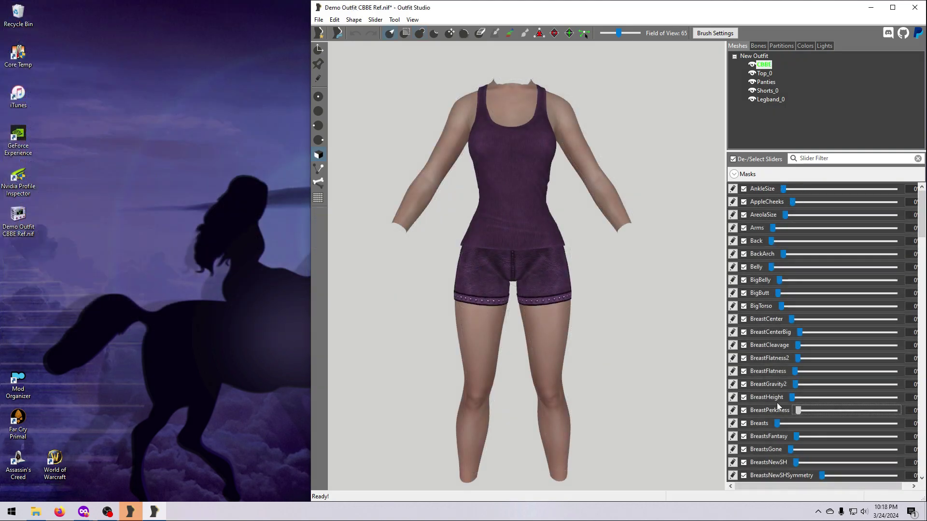
pyautogui.moveTo(797, 423); pyautogui.dragTo(901, 430)
pyautogui.moveTo(922, 233); pyautogui.dragTo(924, 288)
pyautogui.moveTo(793, 367)
pyautogui.mouseDown()
pyautogui.moveTo(819, 367)
pyautogui.moveTo(786, 374)
pyautogui.mouseUp()
pyautogui.moveTo(793, 406)
pyautogui.mouseDown()
pyautogui.moveTo(820, 406)
pyautogui.moveTo(786, 415)
pyautogui.mouseUp()
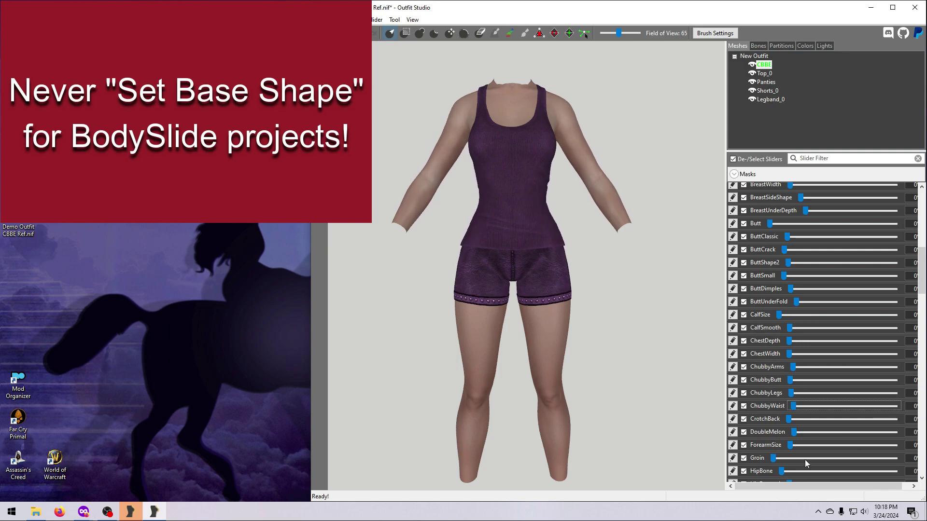
# - Scroll down the slider list and preview further morphs on the CBBE outfit
pyautogui.scroll(-5, 801, 461)
pyautogui.moveTo(770, 367)
pyautogui.mouseDown()
pyautogui.moveTo(911, 372)
pyautogui.moveTo(758, 374)
pyautogui.mouseUp()
pyautogui.scroll(-1, 751, 424)
pyautogui.scroll(-13, 750, 423)
pyautogui.moveTo(635, 345); pyautogui.dragTo(688, 358, button='right')
pyautogui.moveTo(798, 342); pyautogui.dragTo(780, 354)
pyautogui.moveTo(620, 363); pyautogui.dragTo(553, 370, button='right')
pyautogui.scroll(-6, 772, 299)
pyautogui.moveTo(773, 281)
pyautogui.mouseDown()
pyautogui.moveTo(899, 296)
pyautogui.moveTo(779, 295)
pyautogui.mouseUp()
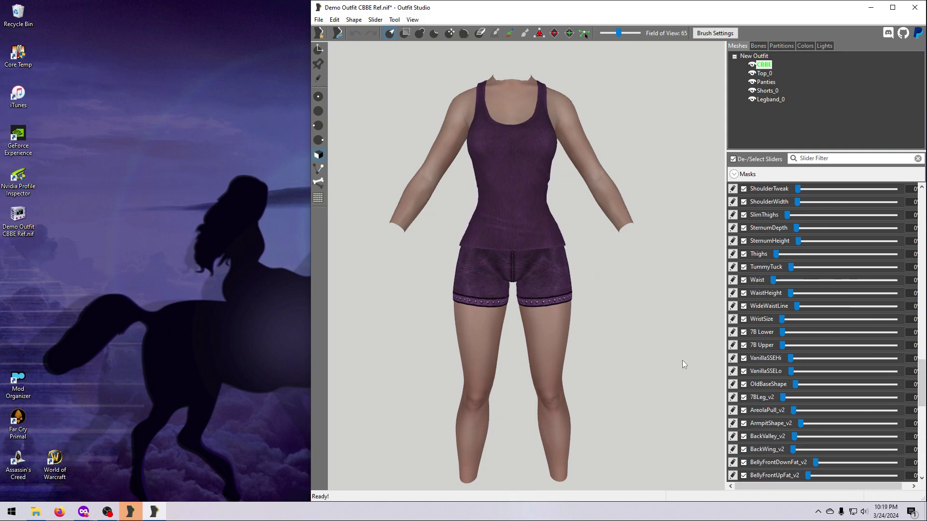
pyautogui.click(375, 19)
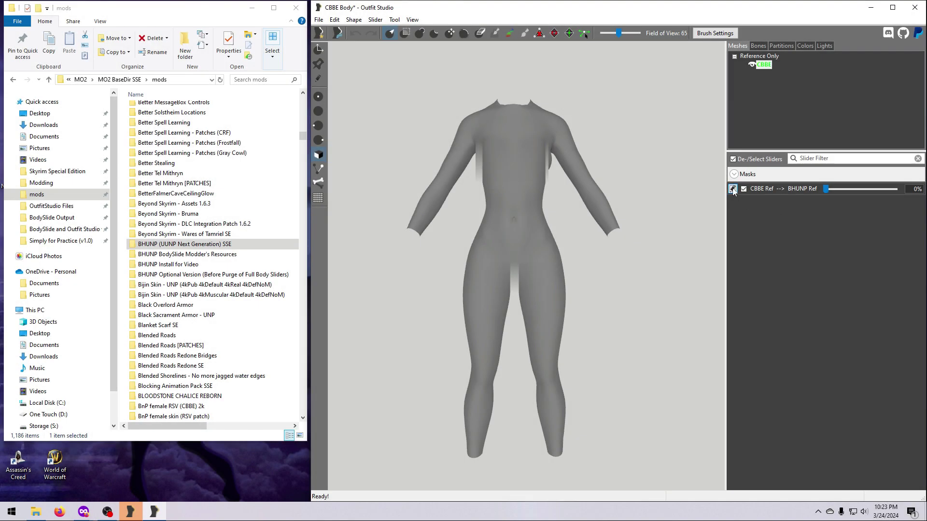
# - Import slider data from BHUNP 3BBB Advanced Ver 4.nif and dismiss the no-matching-mesh error
pyautogui.click(732, 189)
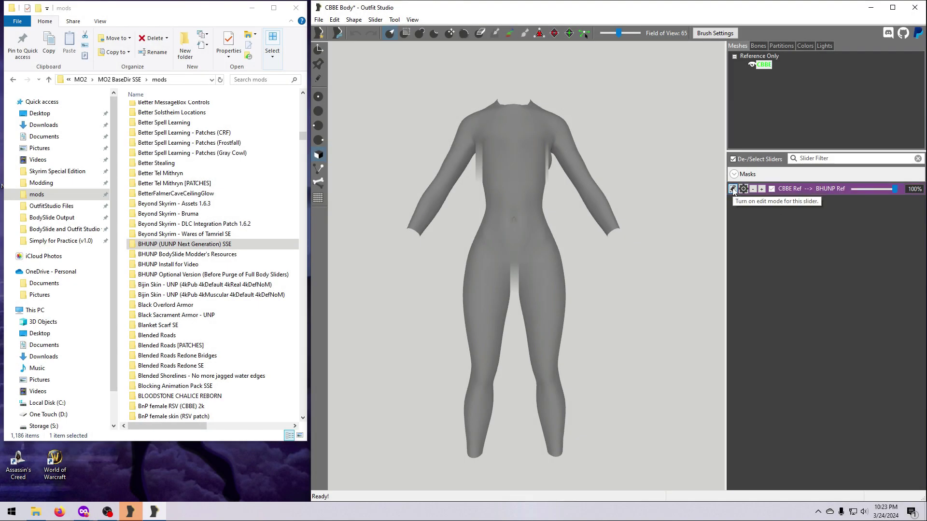
pyautogui.click(382, 21)
pyautogui.moveTo(420, 186)
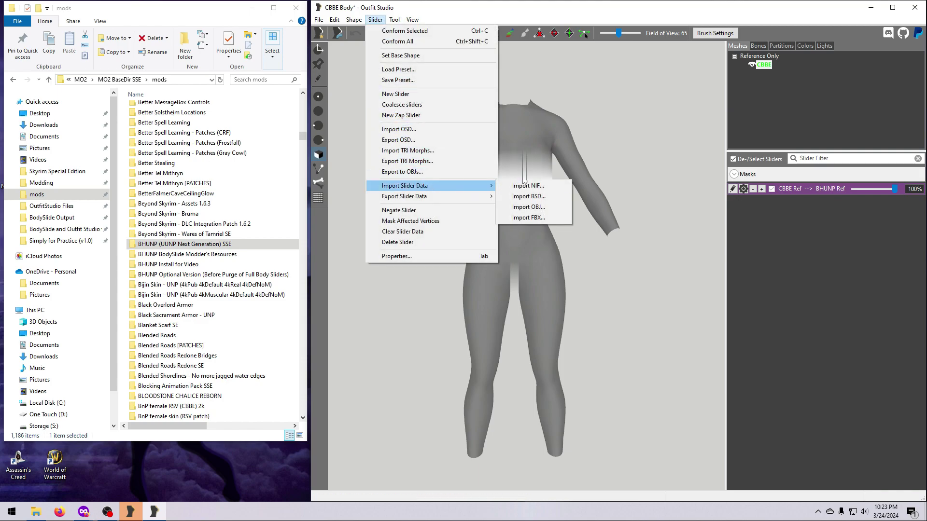
pyautogui.click(526, 186)
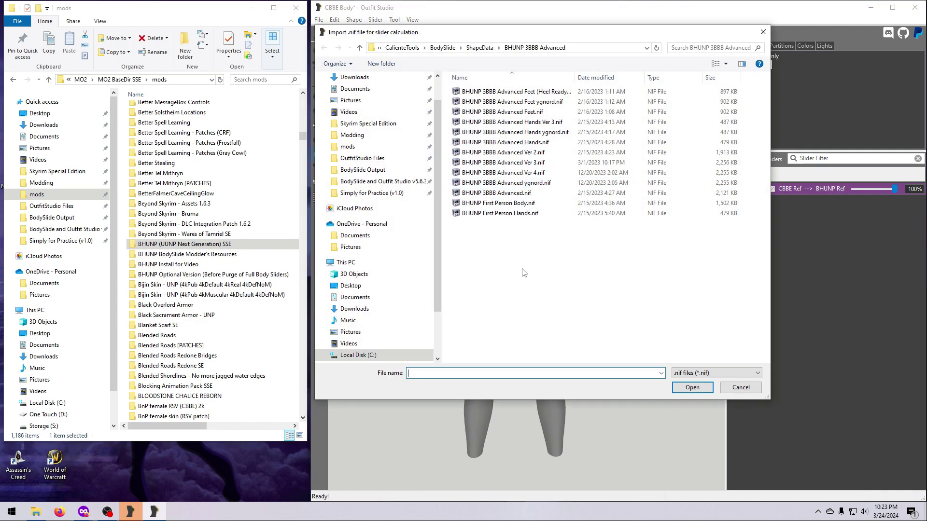
pyautogui.click(506, 173)
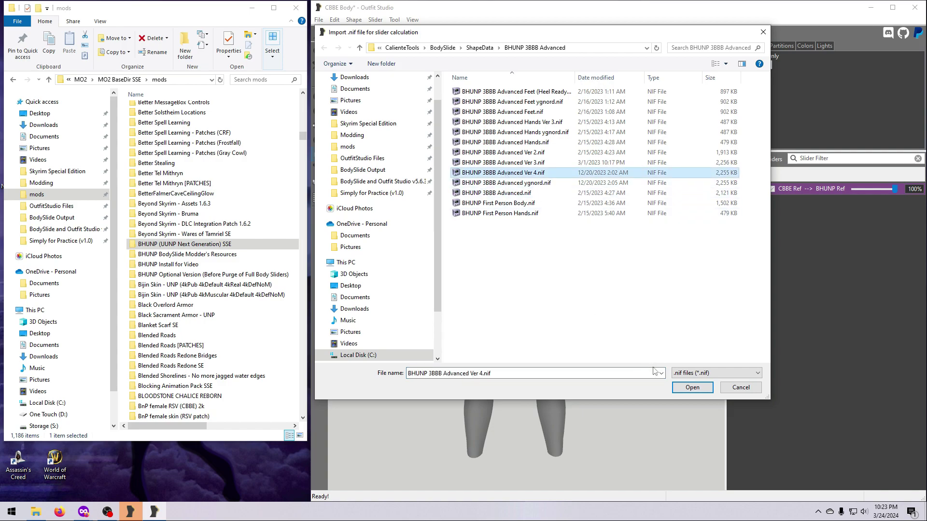
pyautogui.click(692, 387)
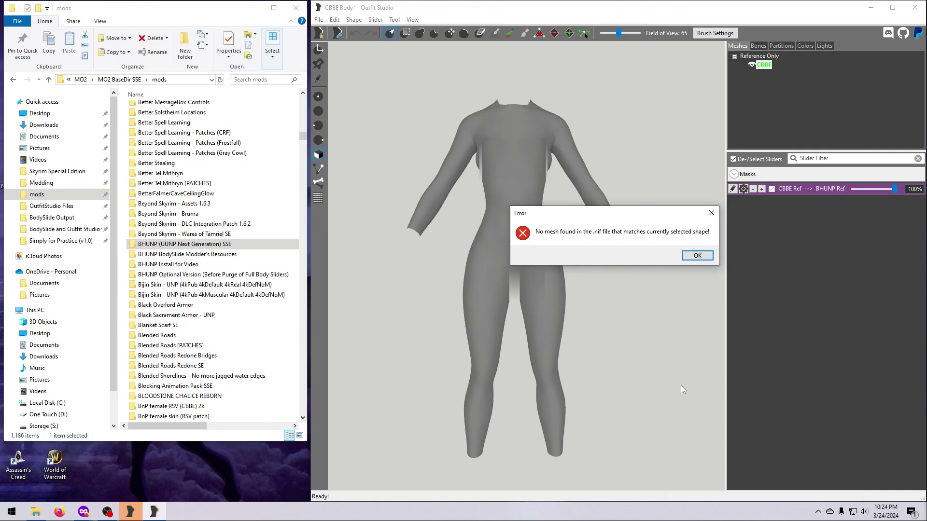
pyautogui.click(697, 255)
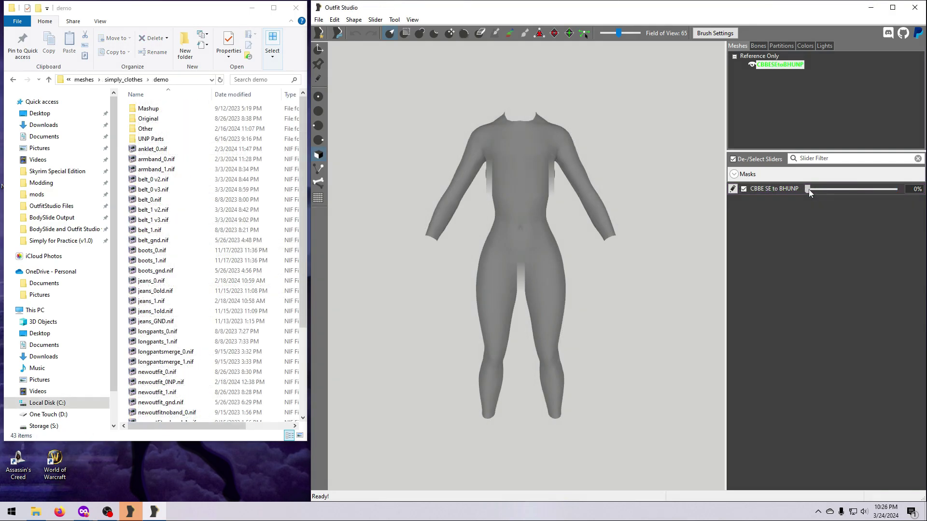
# - Drag the CBBE SE to BHUNP slider to 100% to preview the full conversion
pyautogui.moveTo(808, 189); pyautogui.dragTo(759, 189)
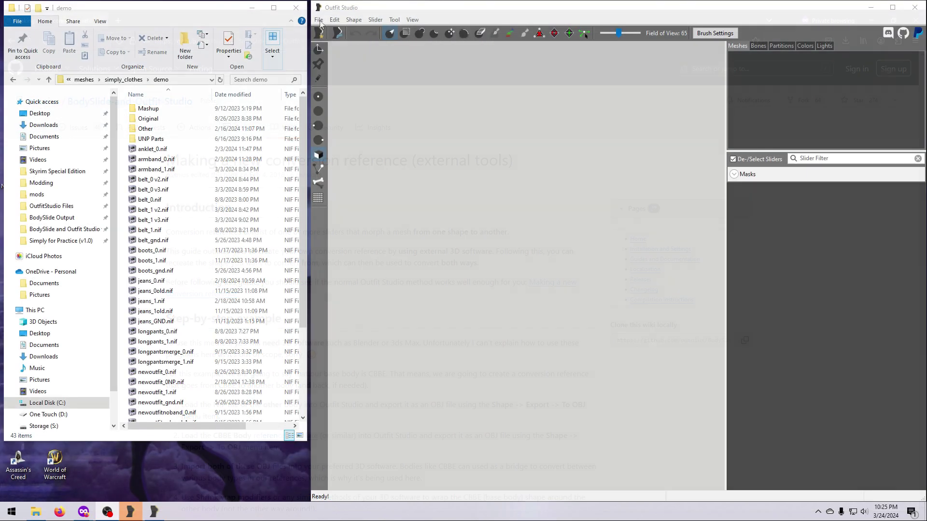
pyautogui.click(319, 20)
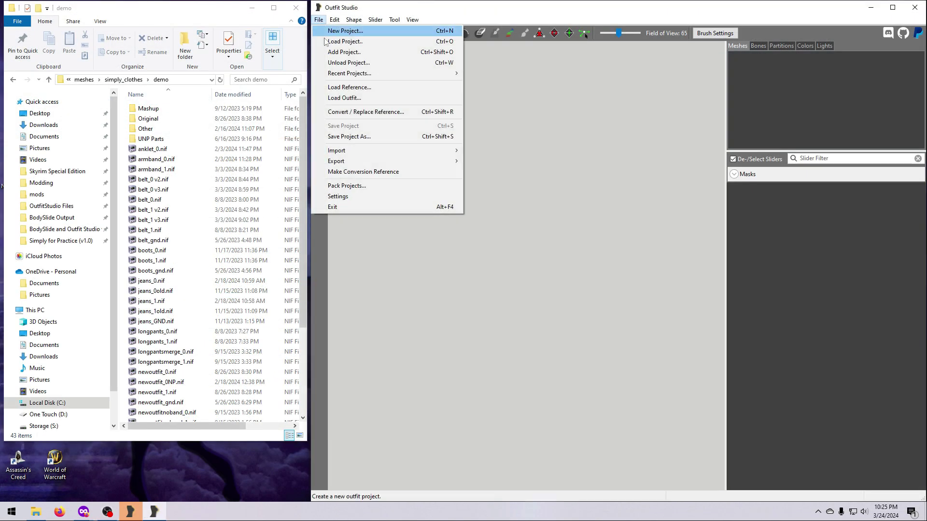
# - Load the Convert: CBBE SE to BHUNP reference template
pyautogui.click(351, 88)
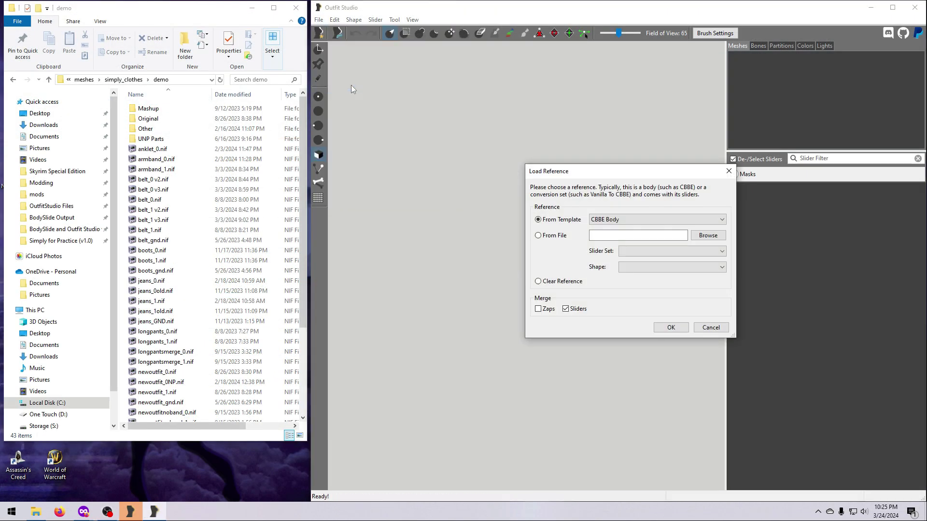
pyautogui.click(722, 220)
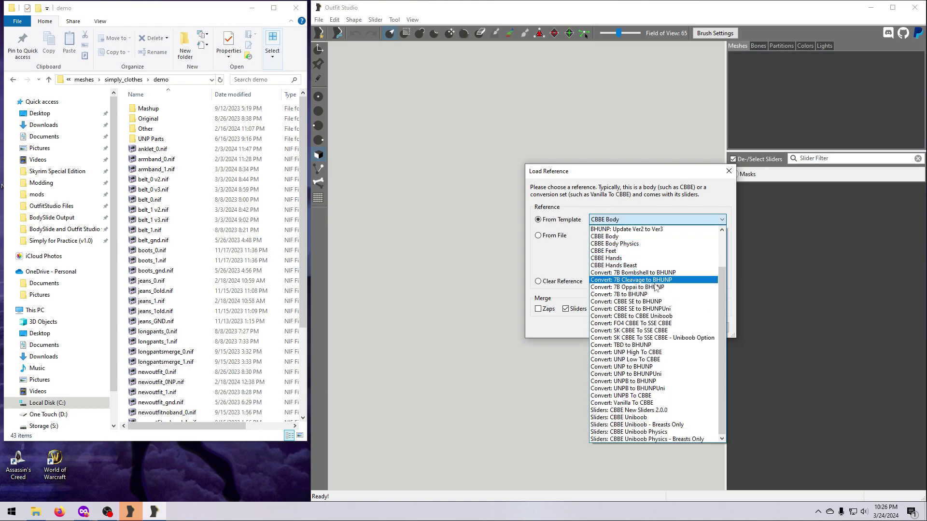
pyautogui.click(649, 303)
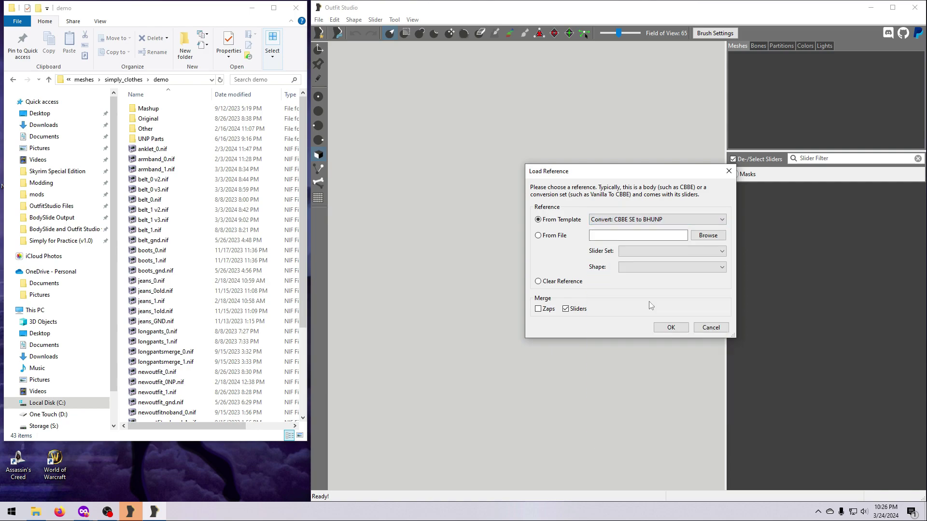
pyautogui.click(671, 328)
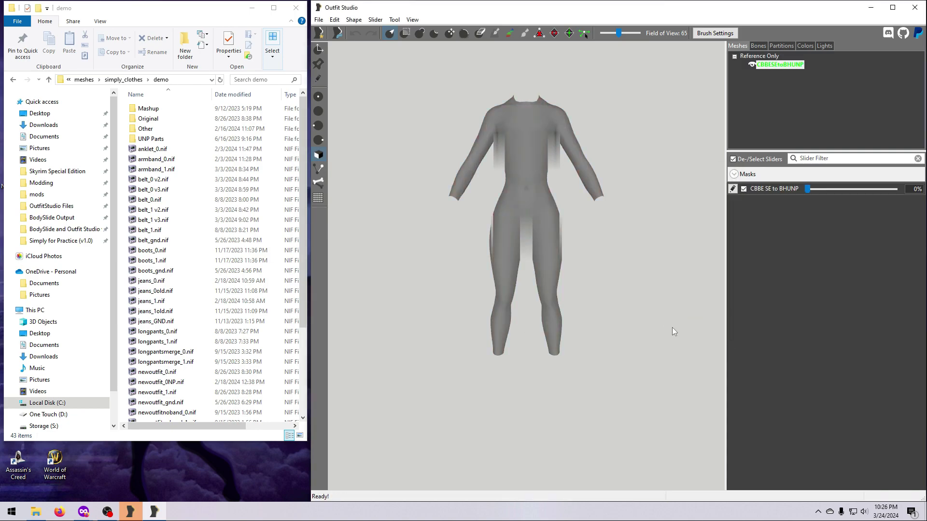
# - Morph the reference body fully to BHUNP by setting its slider to 100%
pyautogui.scroll(3, 592, 298)
pyautogui.moveTo(590, 216); pyautogui.dragTo(585, 271, button='middle')
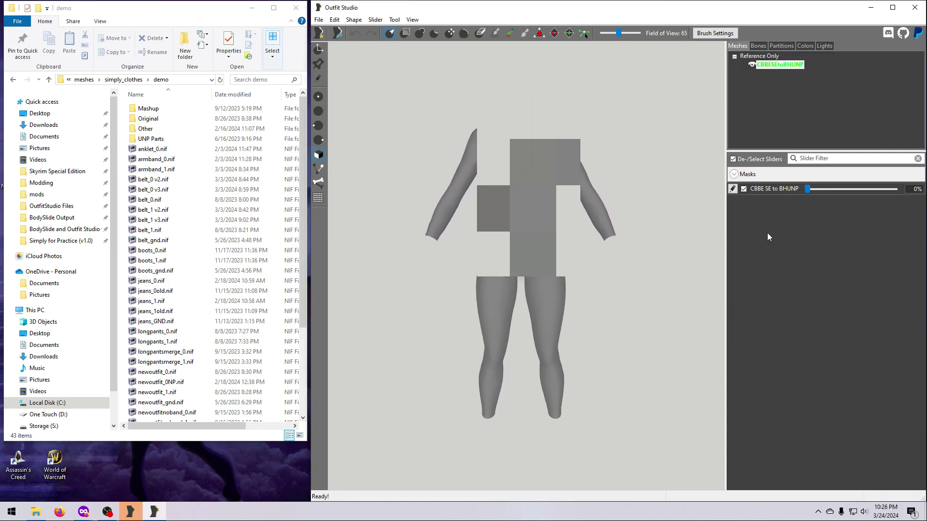
pyautogui.moveTo(809, 189); pyautogui.dragTo(895, 189)
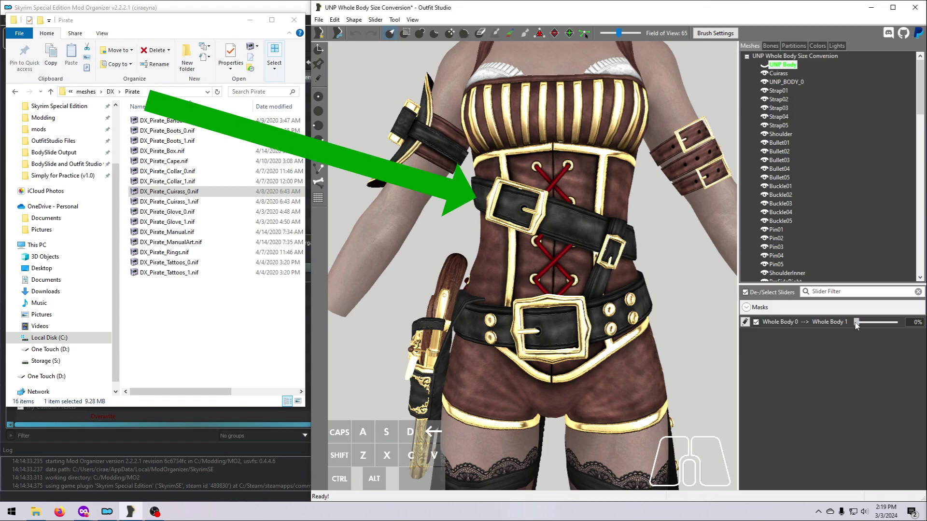
# - Preview Whole Body 1, then reshape the small belt buckle in the Whole Body slider's edit mode
pyautogui.moveTo(855, 322); pyautogui.dragTo(916, 331)
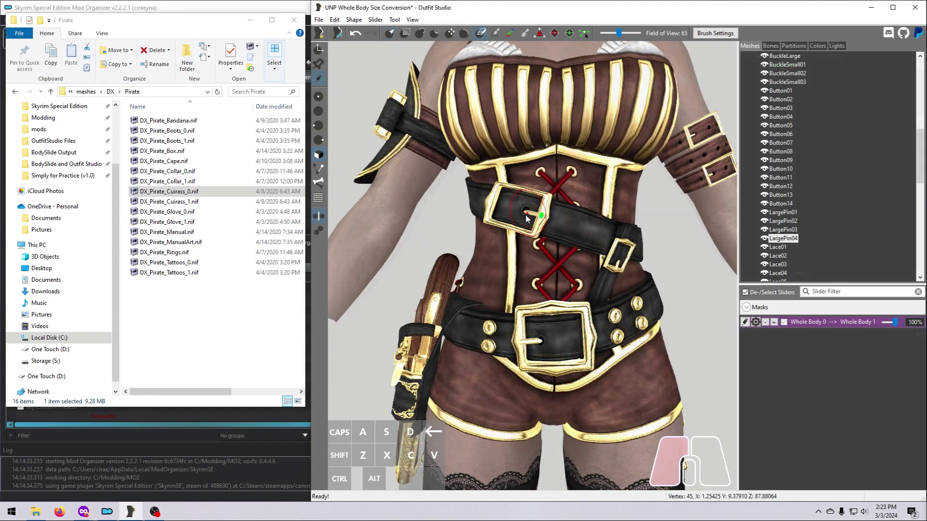
pyautogui.moveTo(894, 323)
pyautogui.mouseDown()
pyautogui.moveTo(856, 324)
pyautogui.moveTo(915, 324)
pyautogui.mouseUp()
pyautogui.click(745, 322)
pyautogui.scroll(5, 814, 227)
pyautogui.click(781, 143)
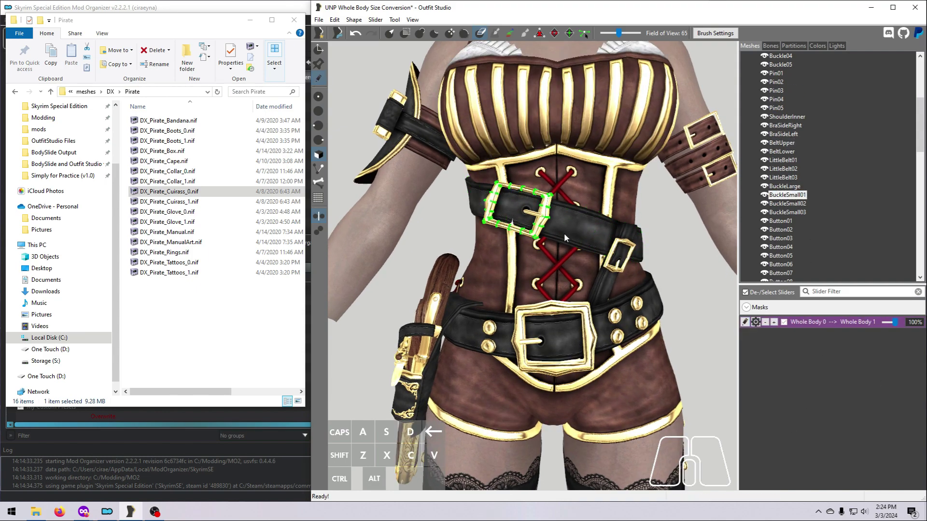
pyautogui.moveTo(536, 229)
pyautogui.mouseDown()
pyautogui.moveTo(521, 233)
pyautogui.moveTo(535, 194)
pyautogui.moveTo(512, 191)
pyautogui.mouseUp()
# - Exit slider editing and check the buckle at Whole Body 100% against size 0
pyautogui.click(745, 322)
pyautogui.moveTo(856, 324)
pyautogui.mouseDown()
pyautogui.moveTo(911, 333)
pyautogui.moveTo(917, 320)
pyautogui.mouseUp()
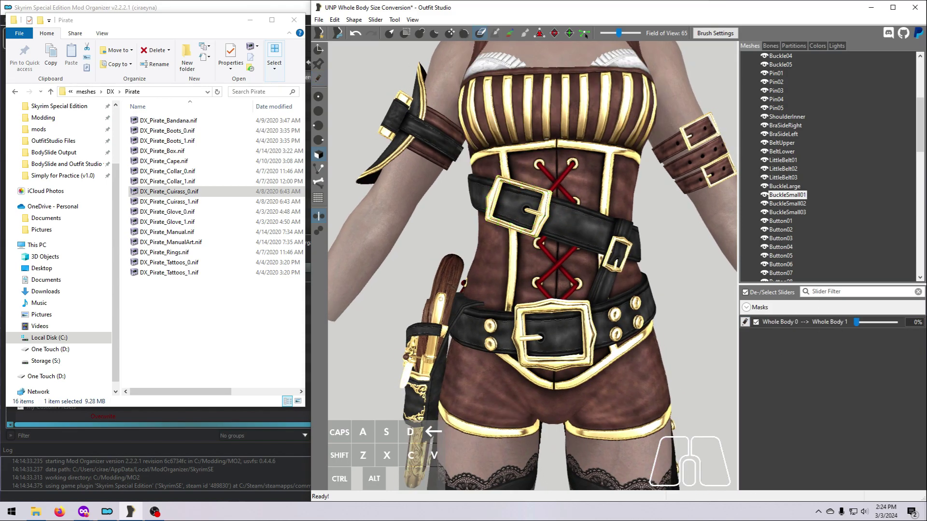
pyautogui.moveTo(623, 382); pyautogui.dragTo(738, 386, button='right')
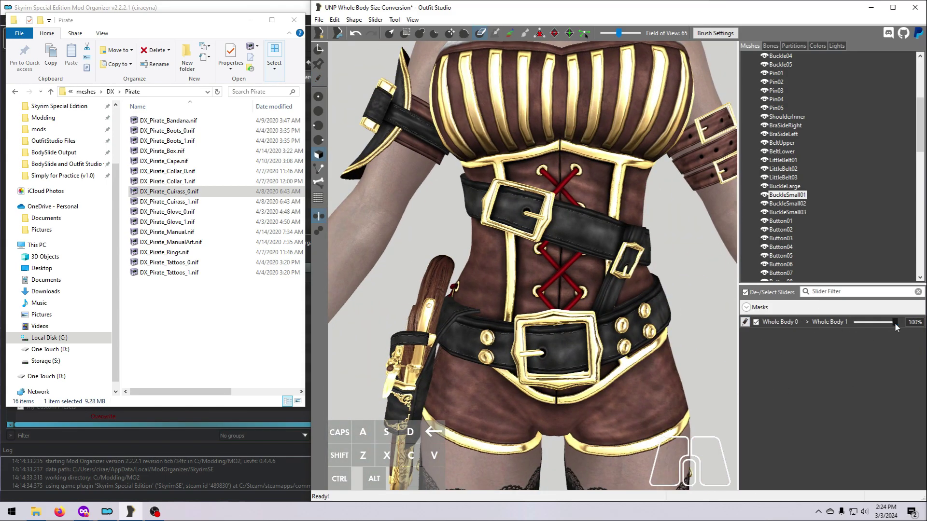
pyautogui.moveTo(896, 325); pyautogui.dragTo(851, 422)
pyautogui.moveTo(858, 324); pyautogui.dragTo(926, 325)
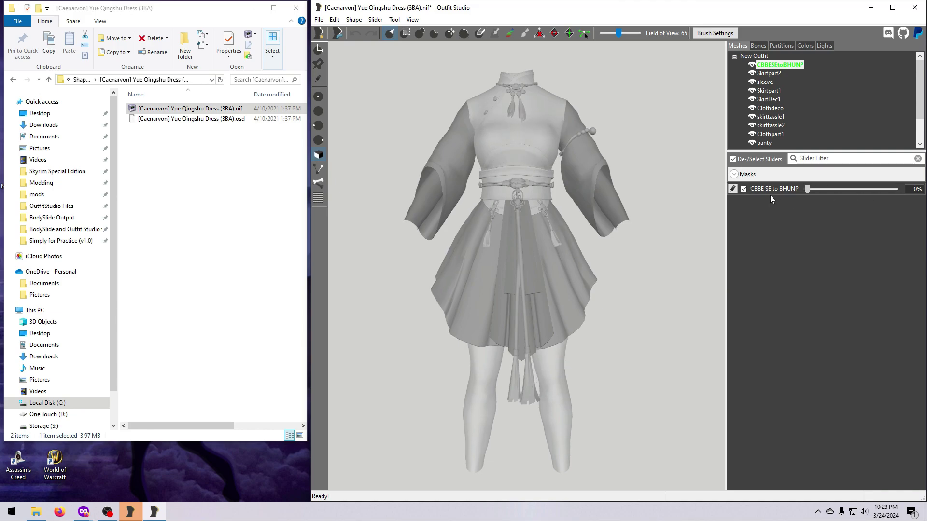
# - Preview the Yue Qingshu Dress converting to BHUNP and view it from the side
pyautogui.moveTo(807, 189)
pyautogui.mouseDown()
pyautogui.moveTo(896, 194)
pyautogui.moveTo(804, 202)
pyautogui.mouseUp()
pyautogui.moveTo(659, 300)
pyautogui.mouseDown(button='right')
pyautogui.moveTo(632, 303)
pyautogui.moveTo(676, 299)
pyautogui.mouseUp(button='right')
pyautogui.moveTo(806, 192)
pyautogui.mouseDown()
pyautogui.moveTo(901, 193)
pyautogui.moveTo(802, 186)
pyautogui.mouseUp()
# - Reset the conversion to 0% and Conform All dress pieces with search radius 500
pyautogui.moveTo(669, 324); pyautogui.dragTo(559, 341, button='right')
pyautogui.scroll(4, 673, 273)
pyautogui.moveTo(807, 190); pyautogui.dragTo(759, 192)
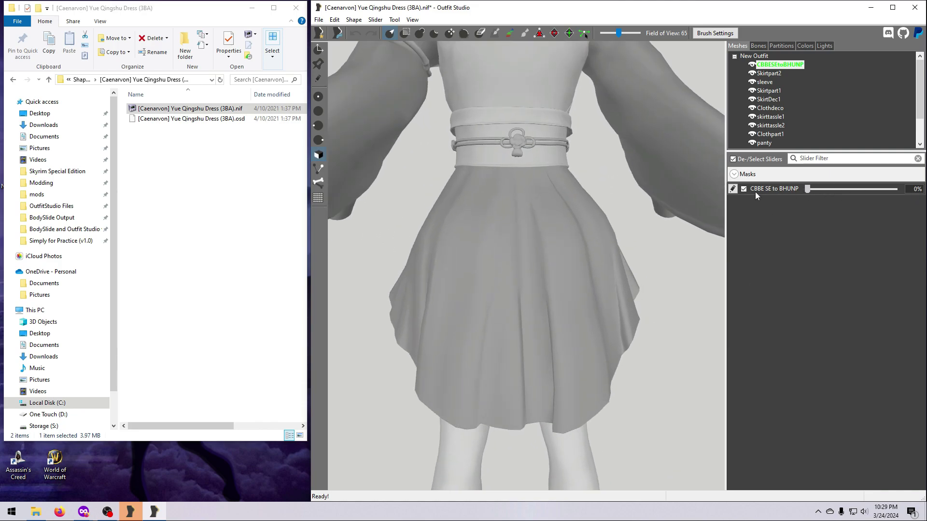
pyautogui.click(375, 20)
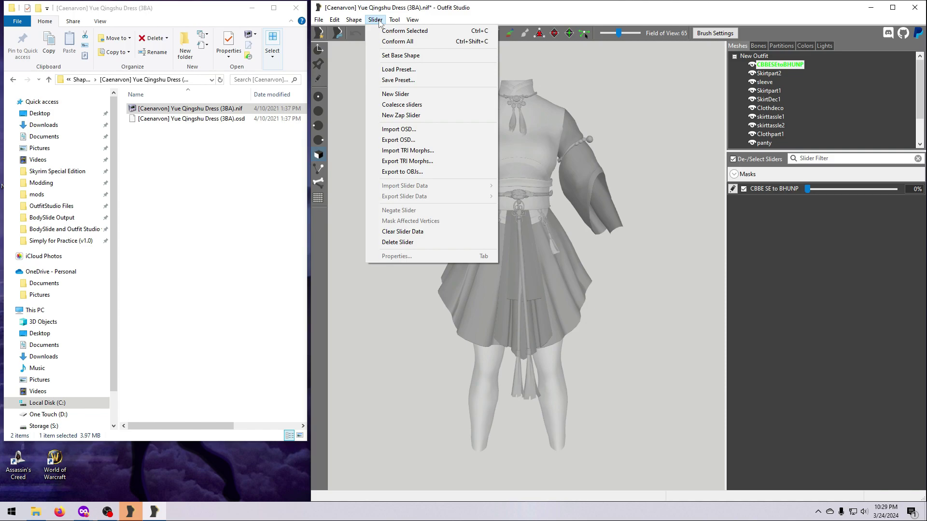
pyautogui.click(397, 41)
pyautogui.moveTo(627, 234); pyautogui.dragTo(717, 232)
pyautogui.click(733, 231)
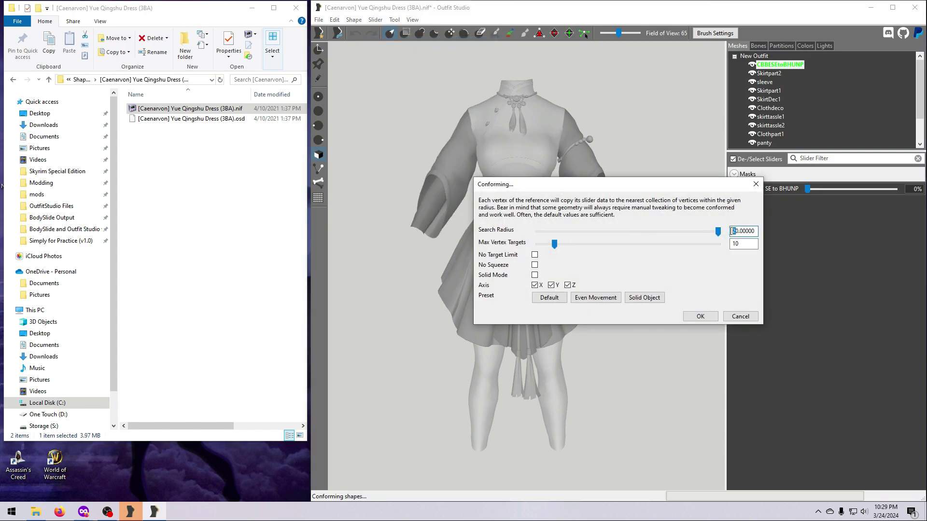
pyautogui.write('50')
pyautogui.click(708, 317)
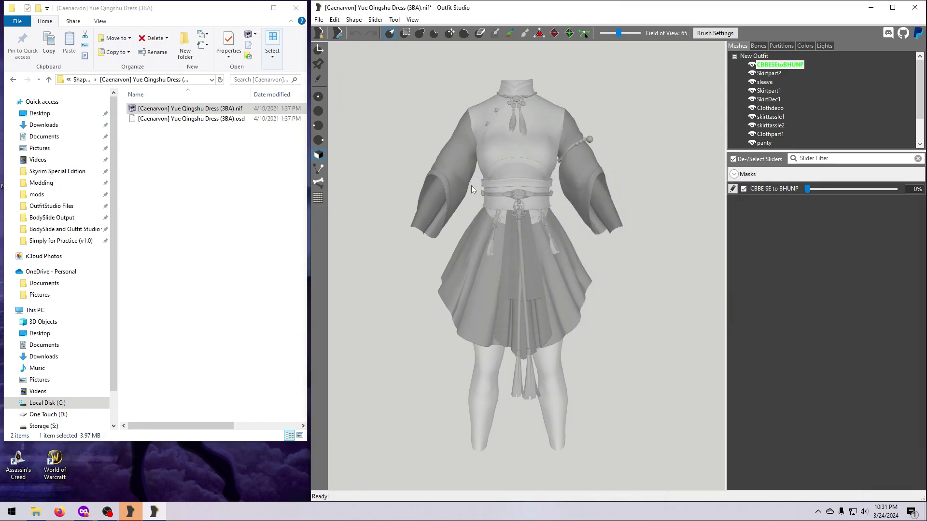
# - Test the conformed skirt with the CBBE SE to BHUNP slider from side and back
pyautogui.moveTo(807, 190)
pyautogui.mouseDown()
pyautogui.moveTo(896, 190)
pyautogui.moveTo(807, 191)
pyautogui.mouseUp()
pyautogui.moveTo(660, 331); pyautogui.dragTo(593, 333, button='right')
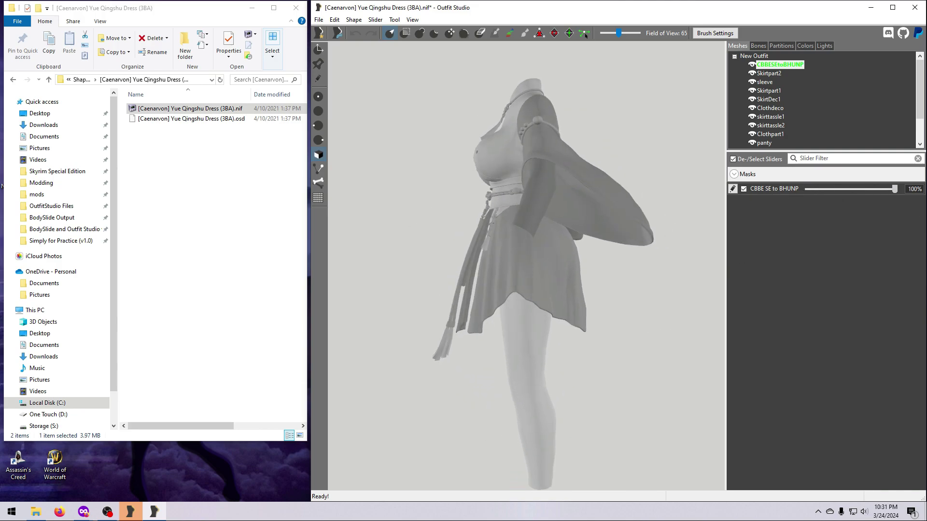
pyautogui.scroll(4, 614, 349)
pyautogui.moveTo(926, 208); pyautogui.dragTo(772, 232)
pyautogui.moveTo(623, 343); pyautogui.dragTo(548, 344, button='right')
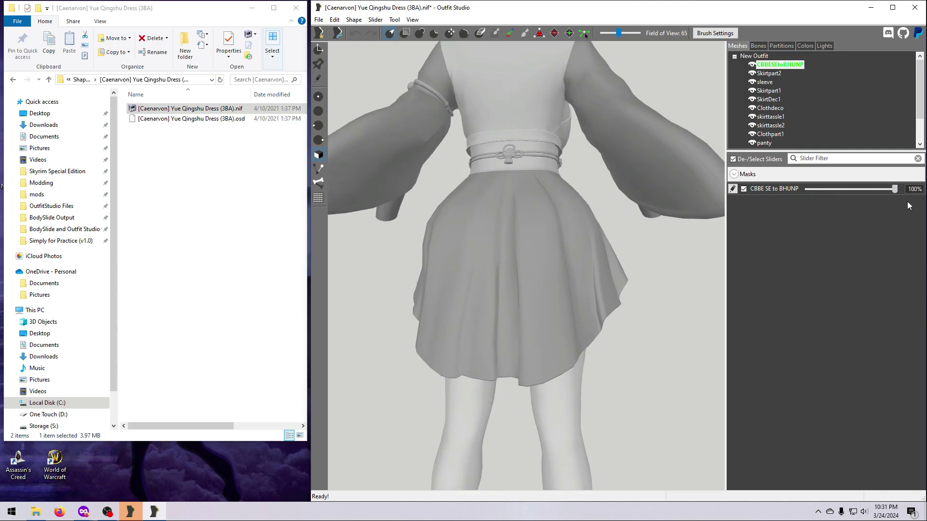